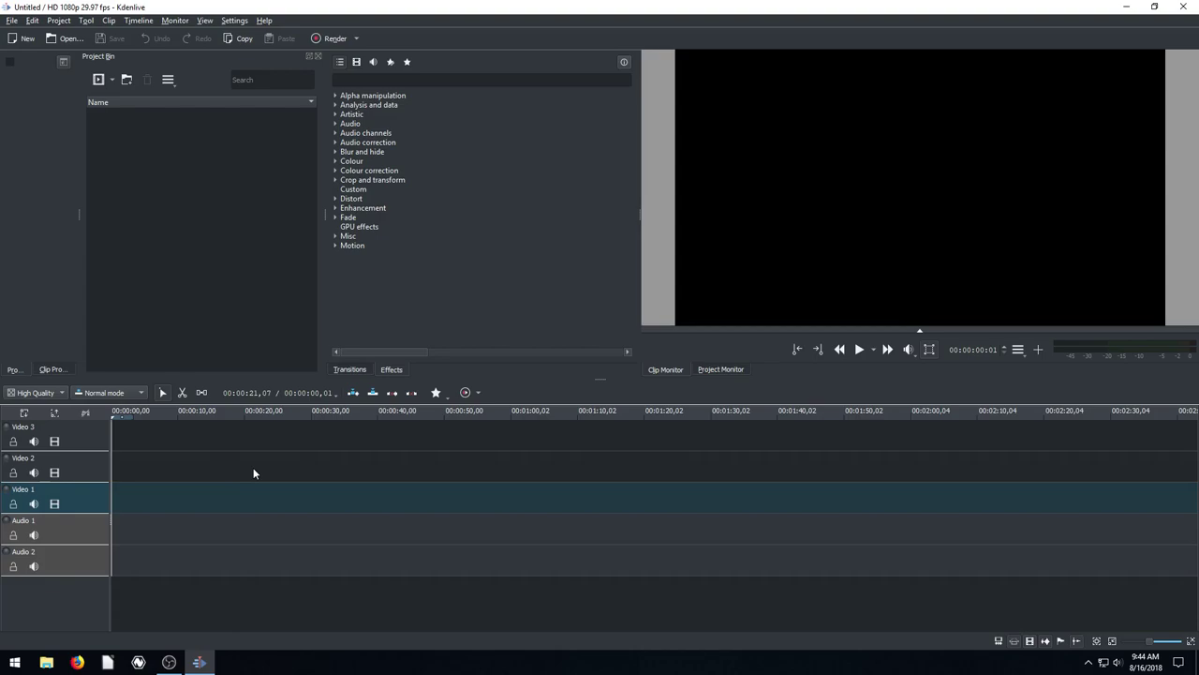
- Import Cyclist - 3579 from the Downloads folder into Kdenlive's Project Bin, then minimize Explorer
click(46, 662)
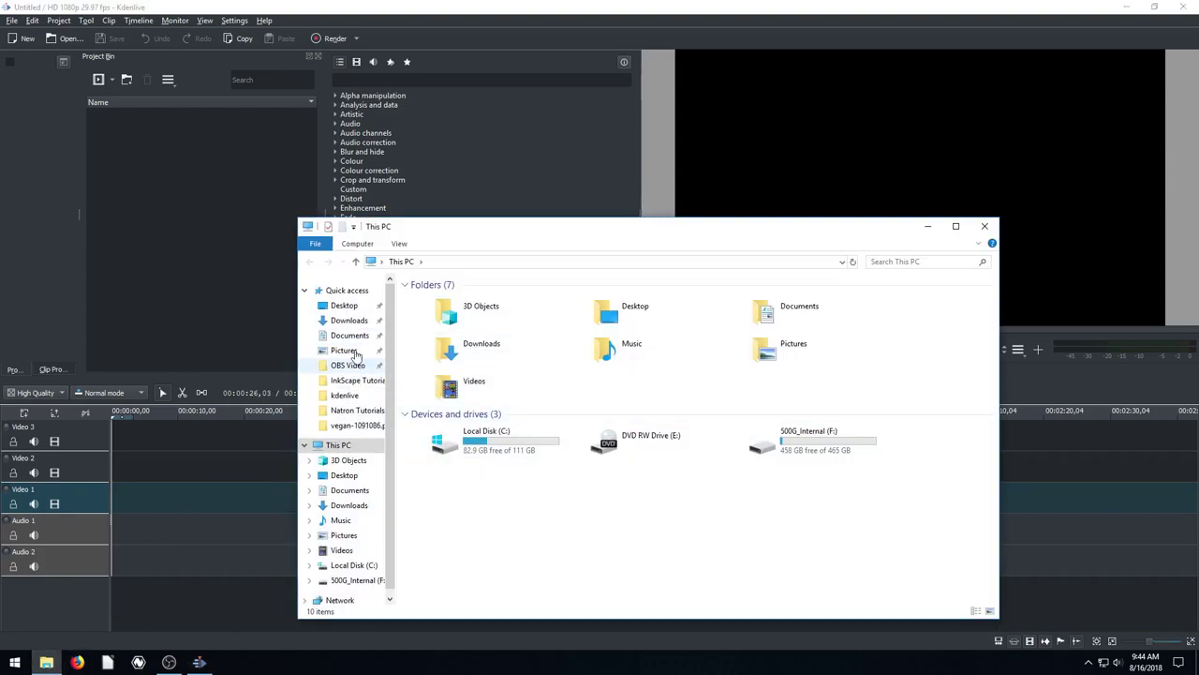
click(341, 321)
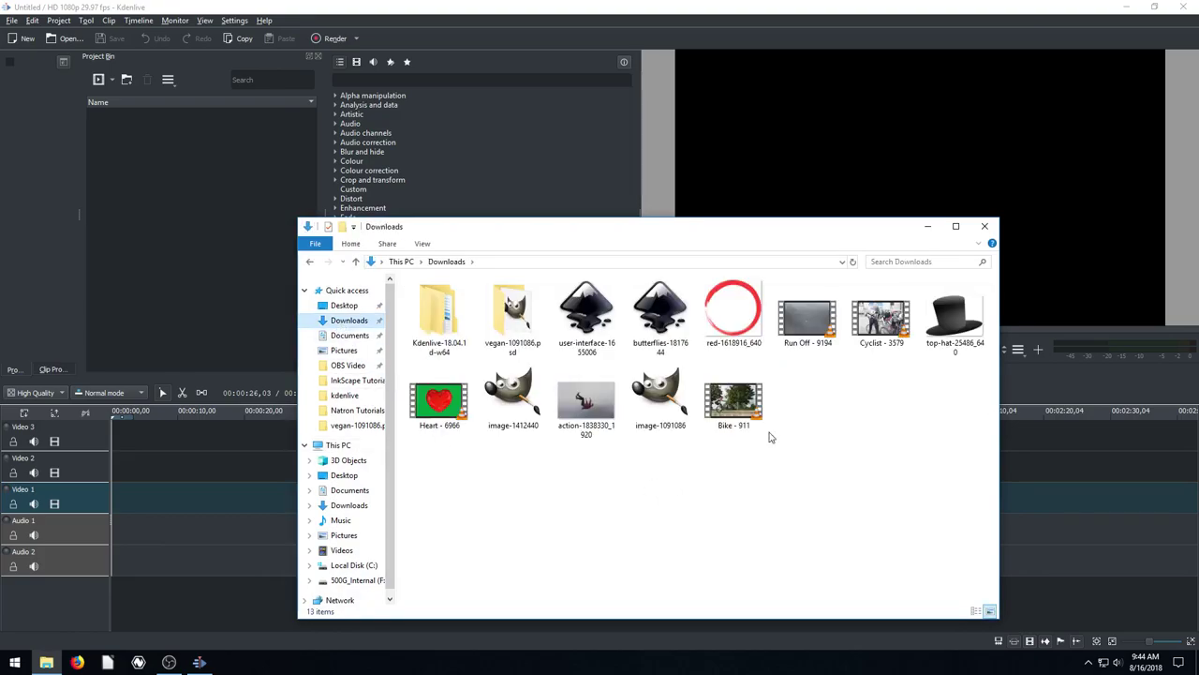
drag(881, 317, 200, 261)
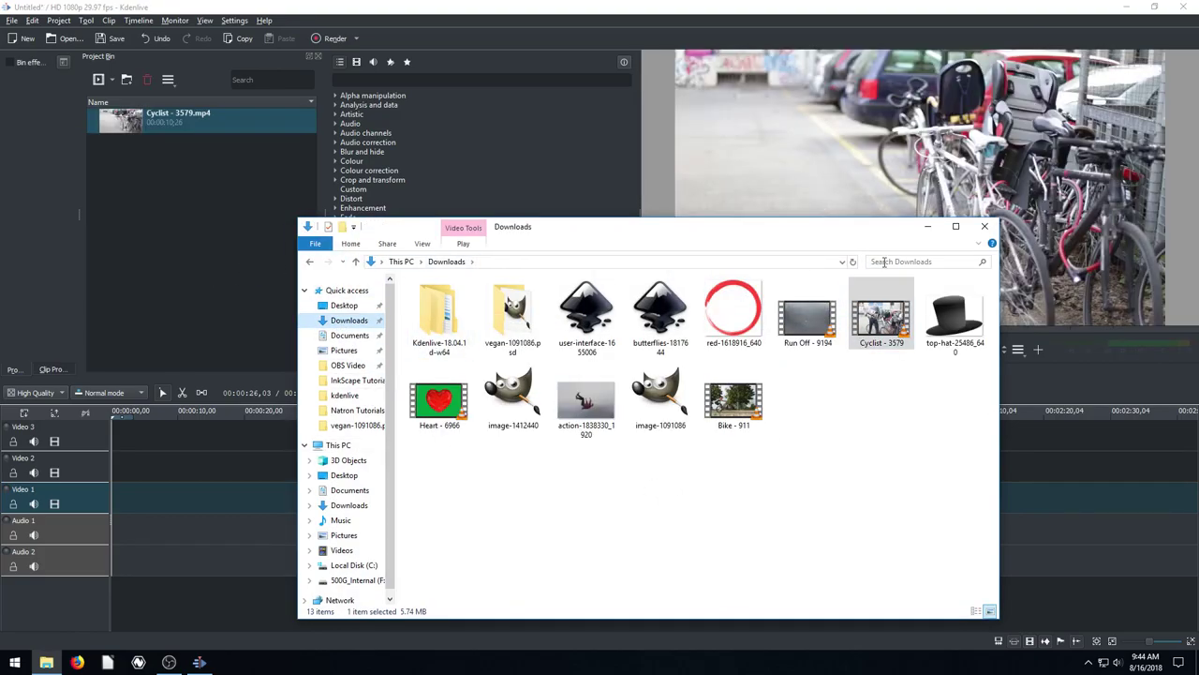
click(928, 225)
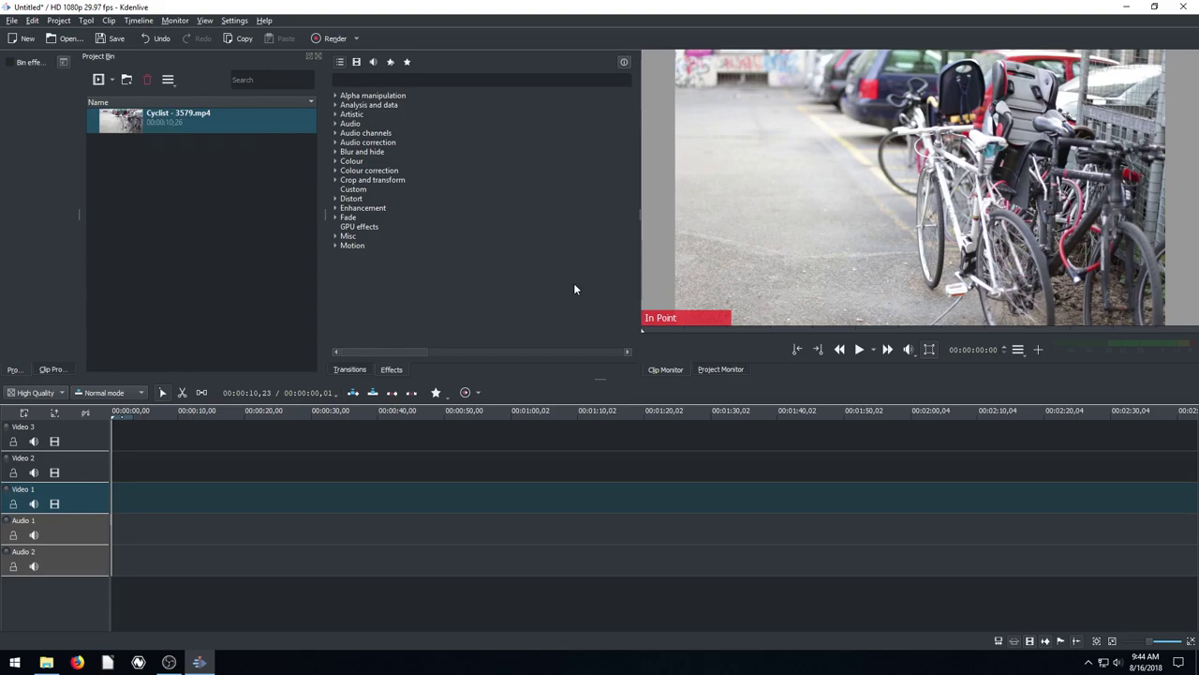
click(857, 350)
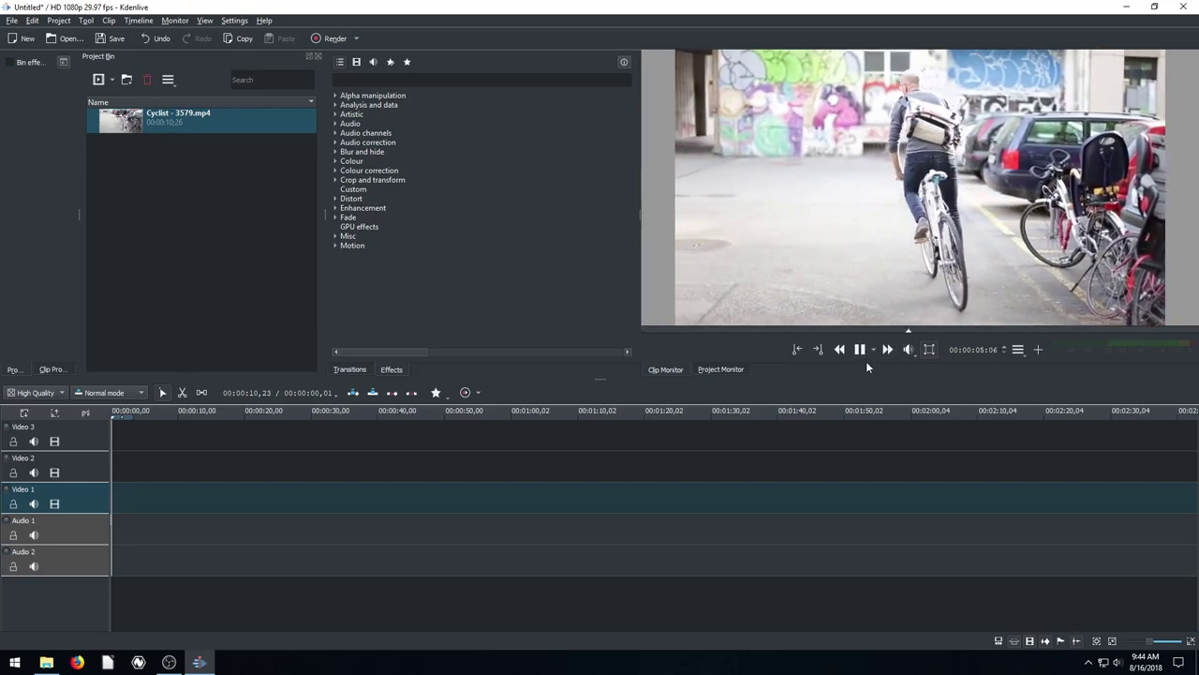
click(860, 349)
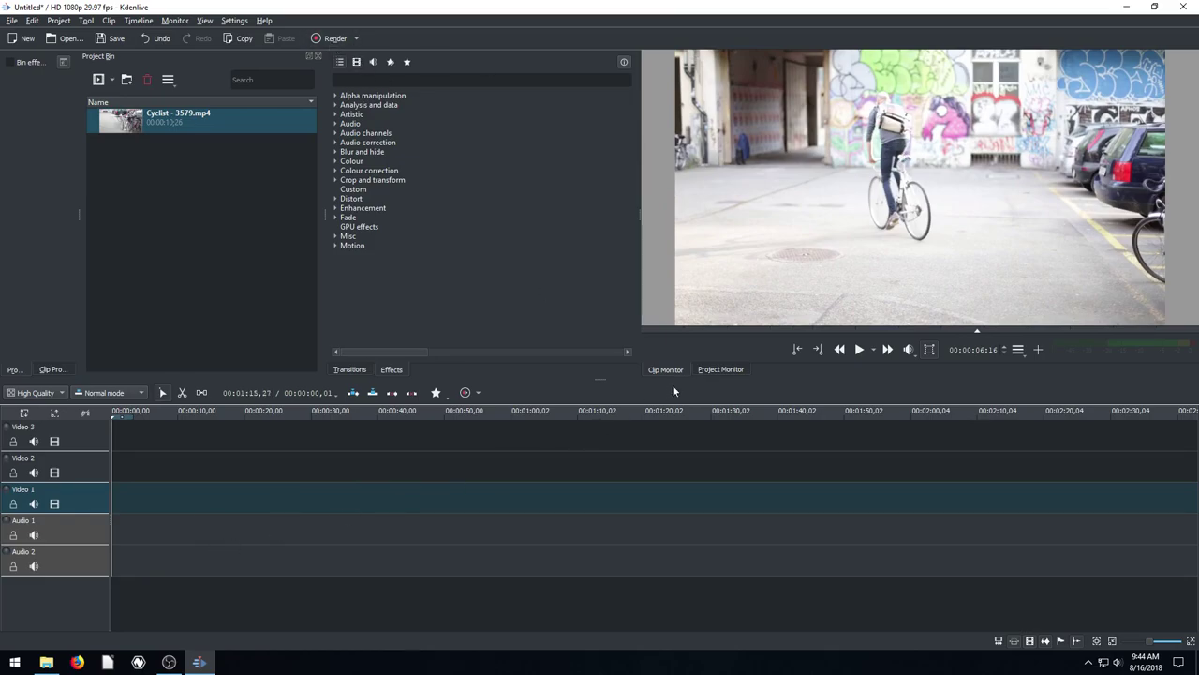
click(720, 369)
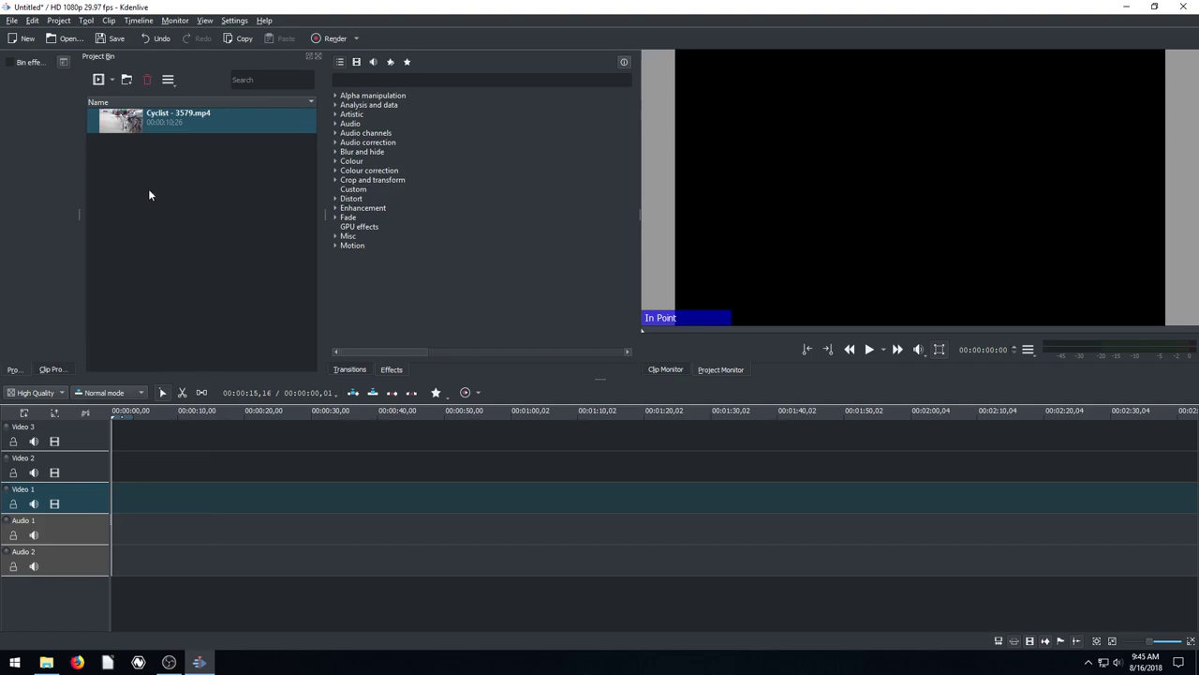
click(664, 370)
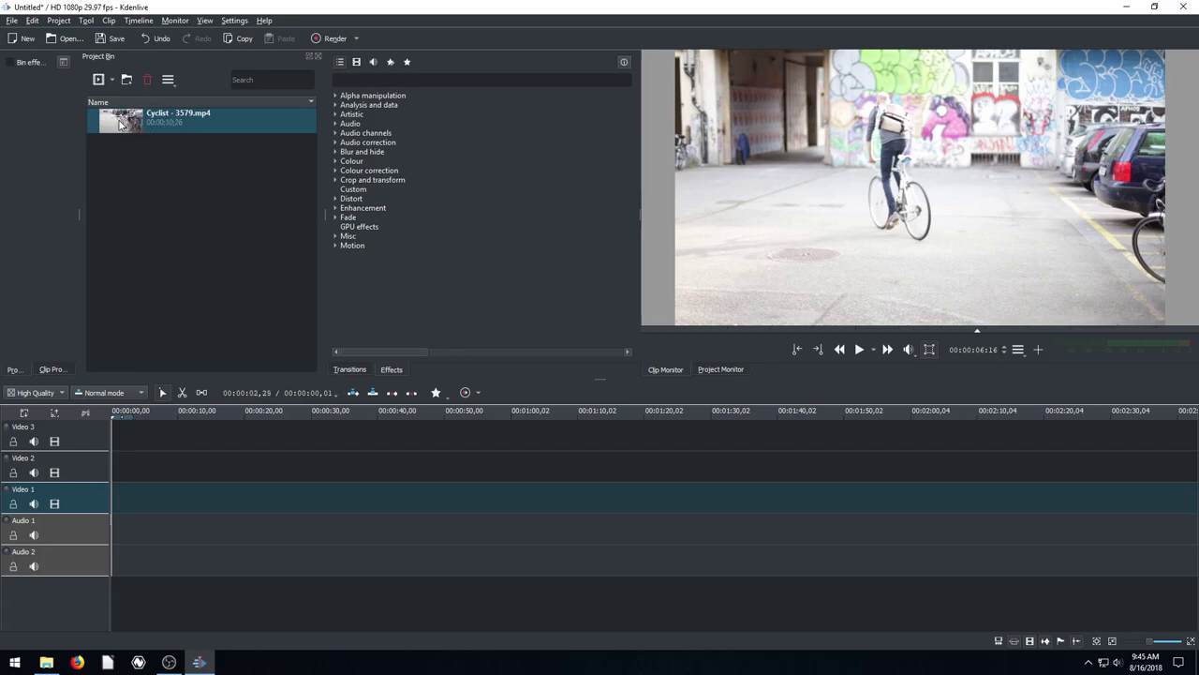
- Place Cyclist - 3579.mp4 on Video 1 at 00:00:08,18 and check its span along the ruler
drag(109, 129, 171, 499)
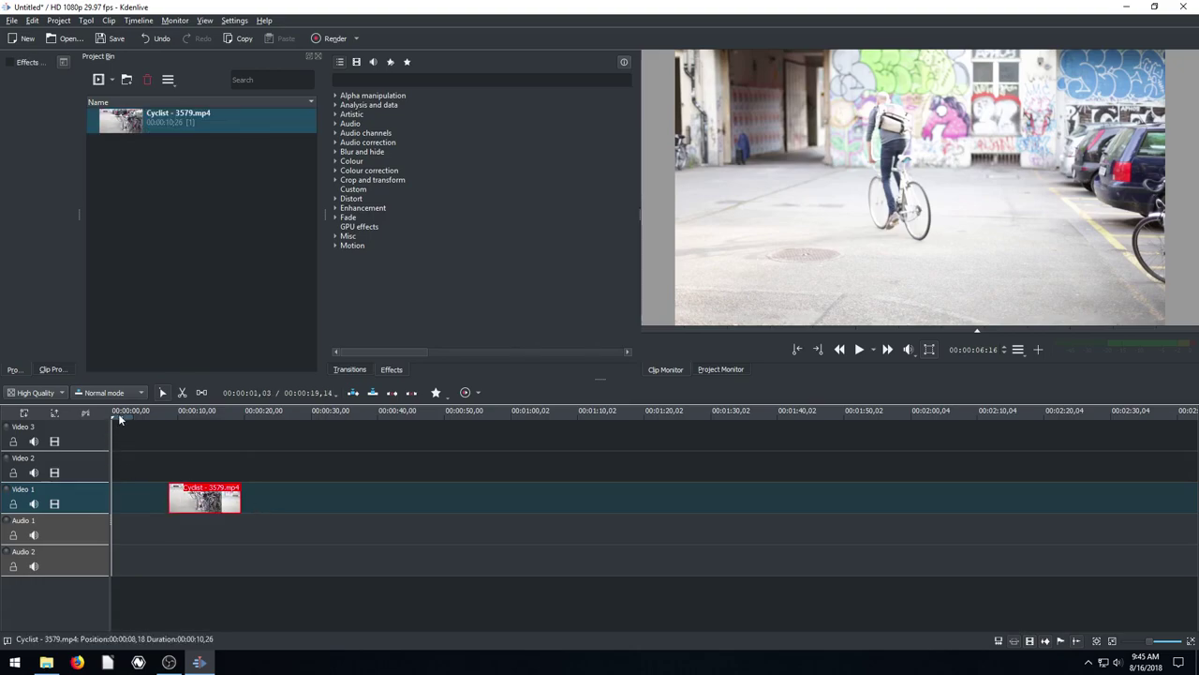
click(145, 416)
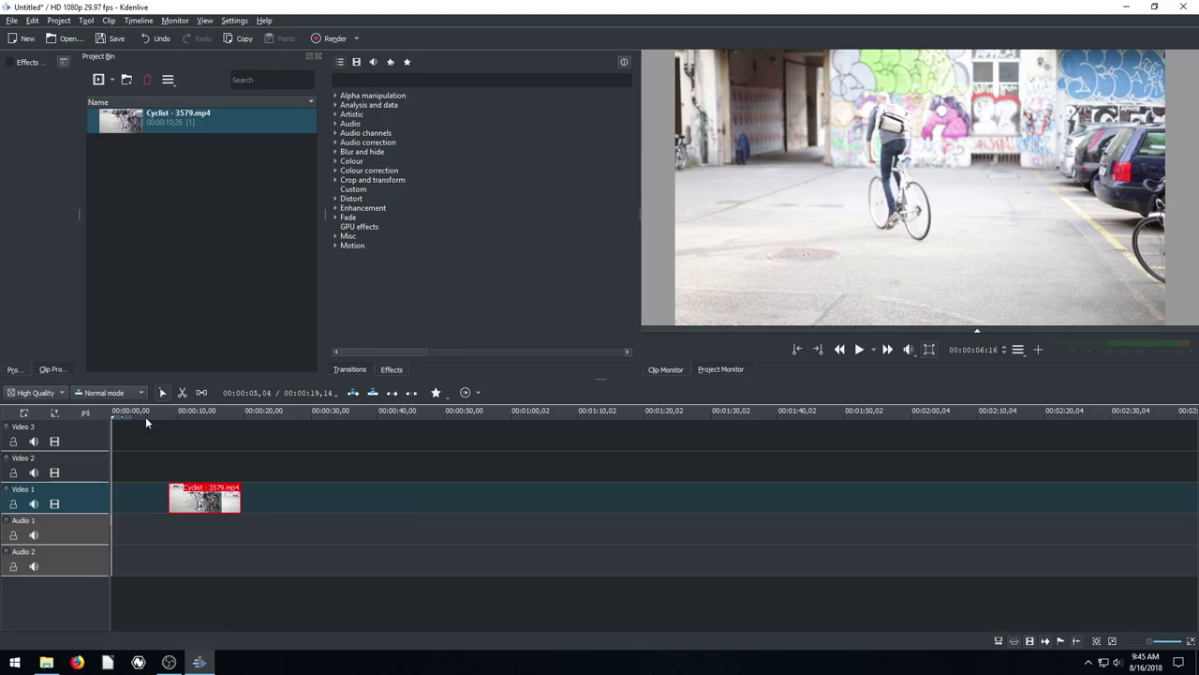
click(186, 416)
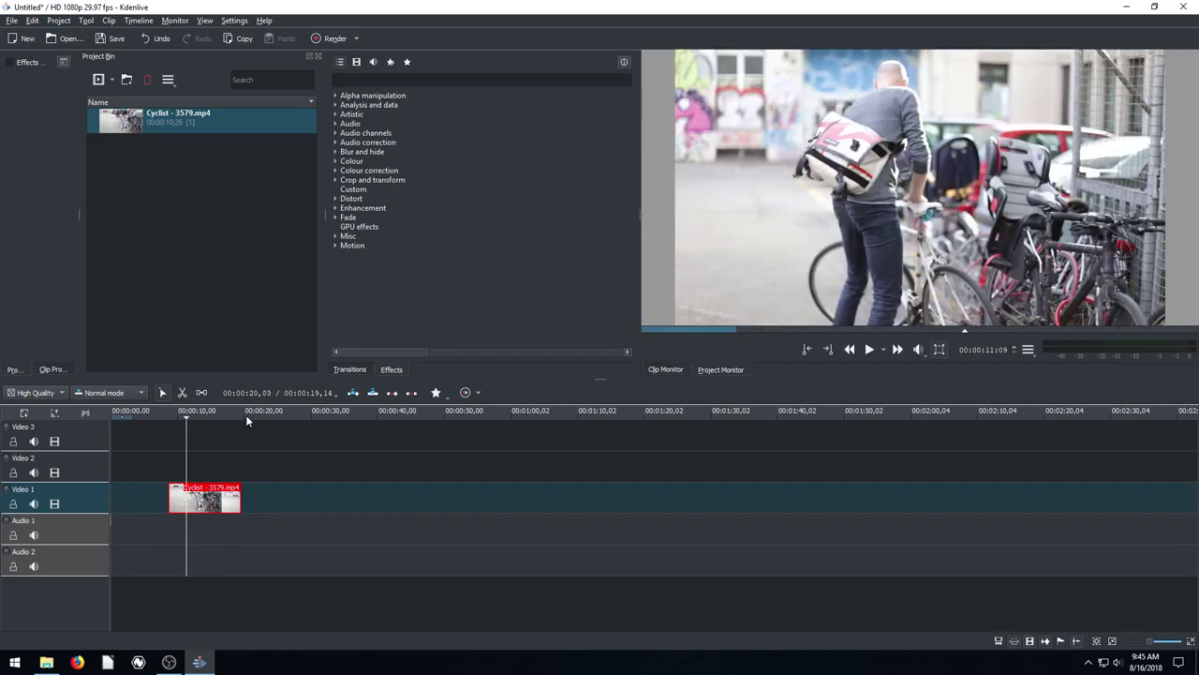
click(253, 415)
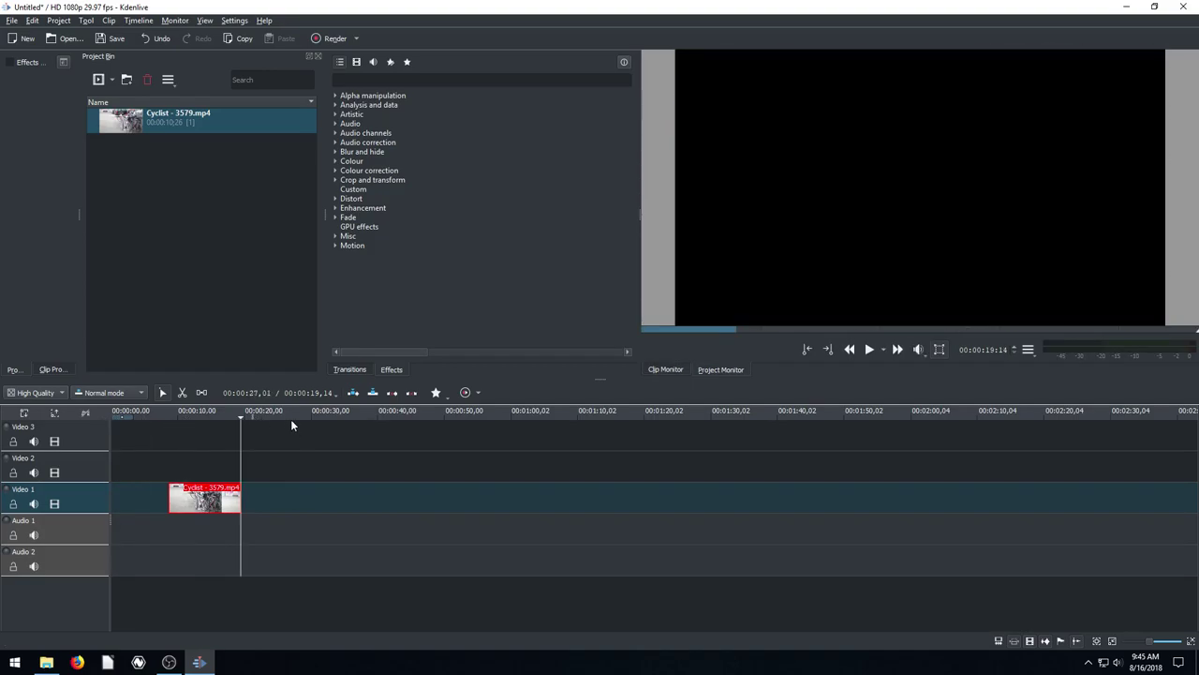
click(213, 416)
click(192, 417)
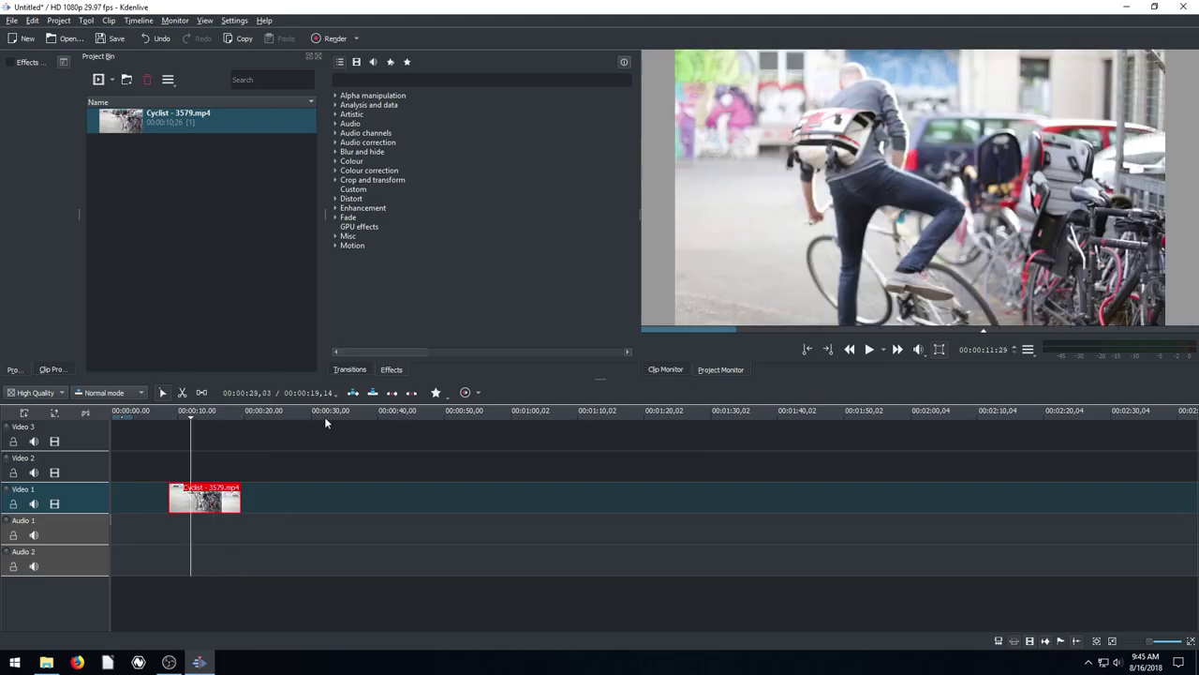
click(141, 416)
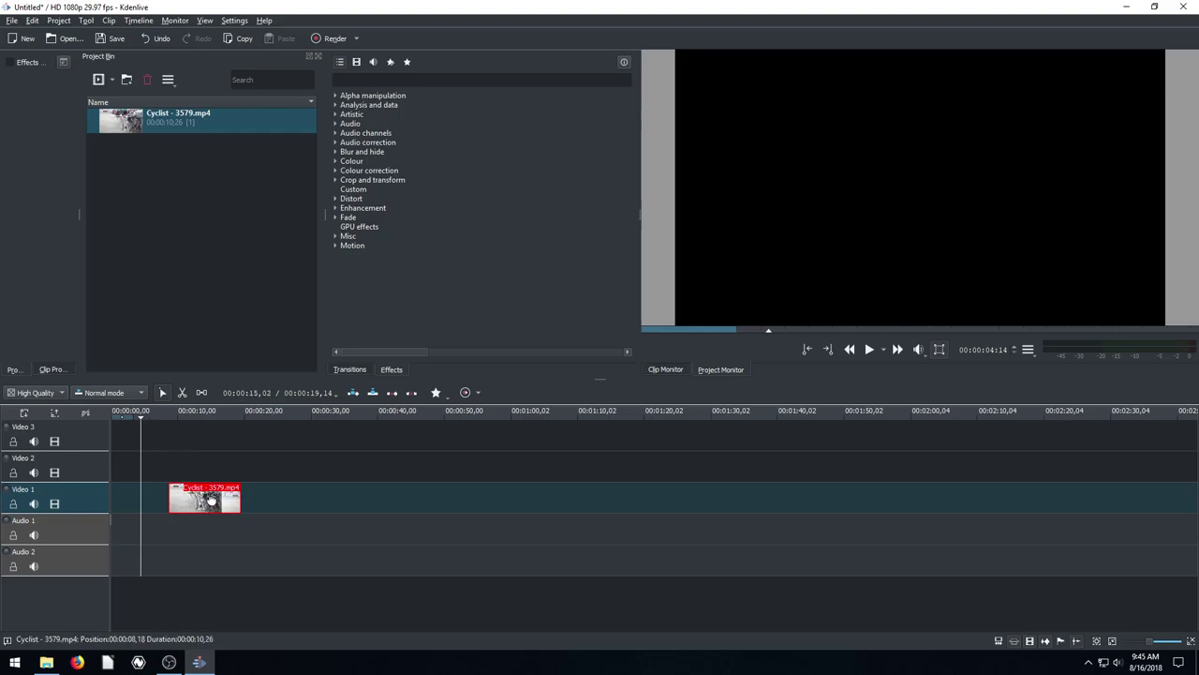
- Slide the cyclist clip to 00:00:00,00 on Video 1 and play it back from the start
drag(212, 501, 139, 503)
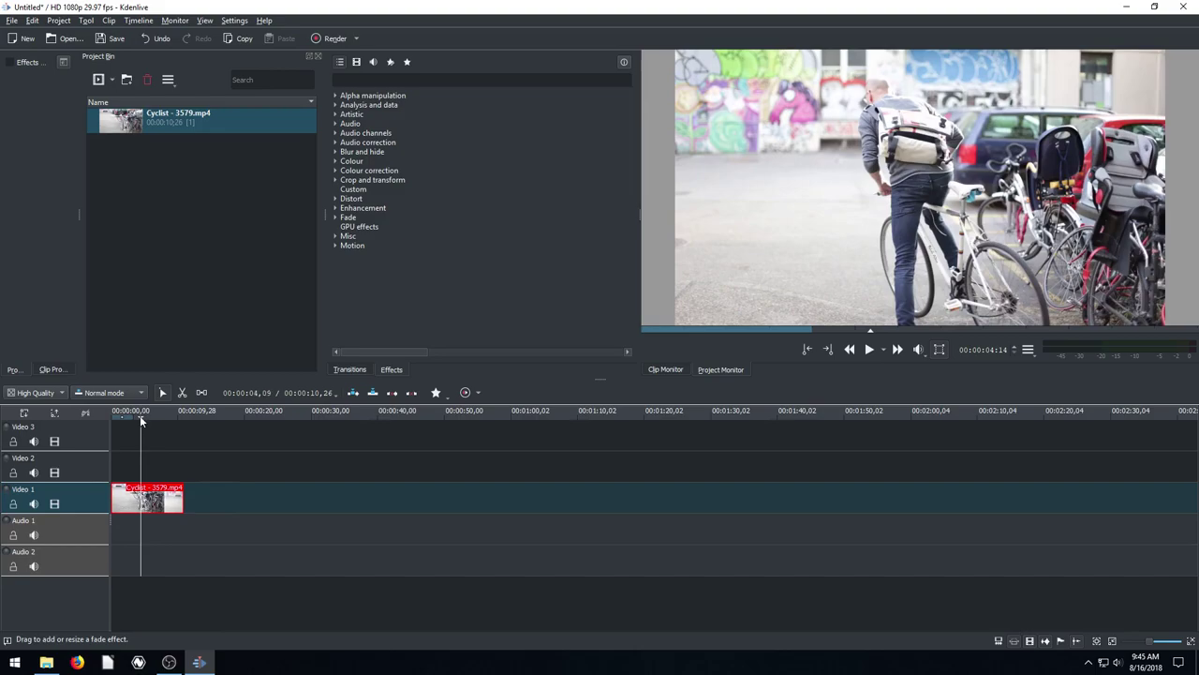
click(112, 416)
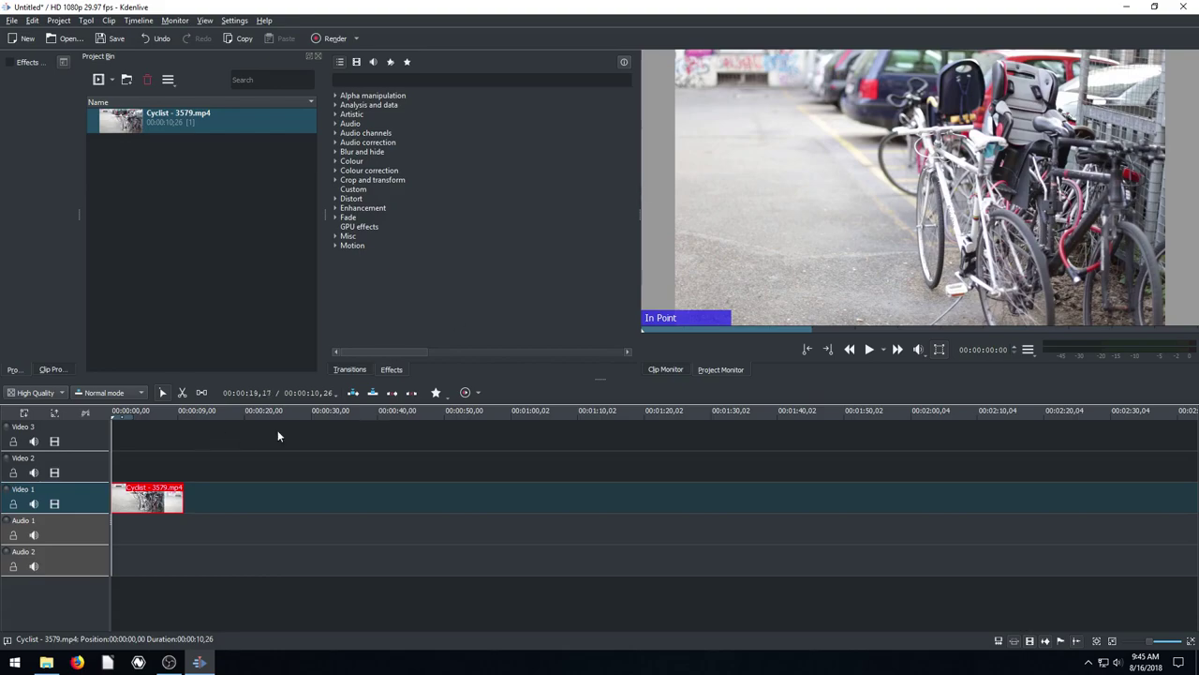
click(870, 349)
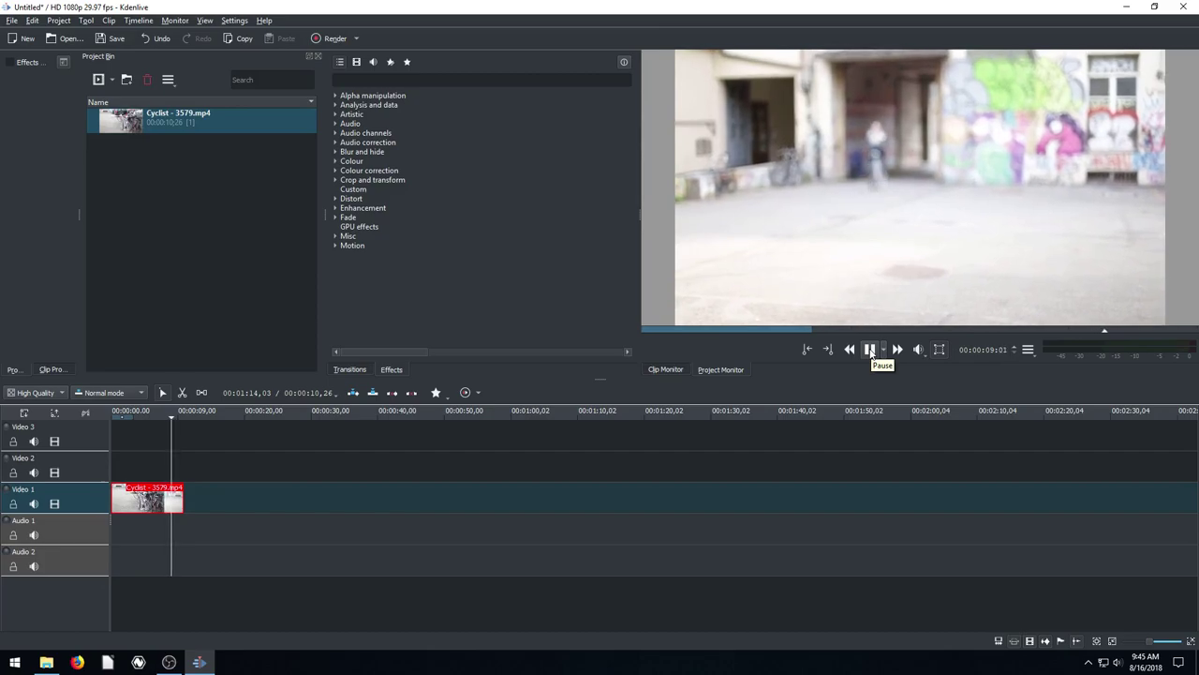
click(870, 350)
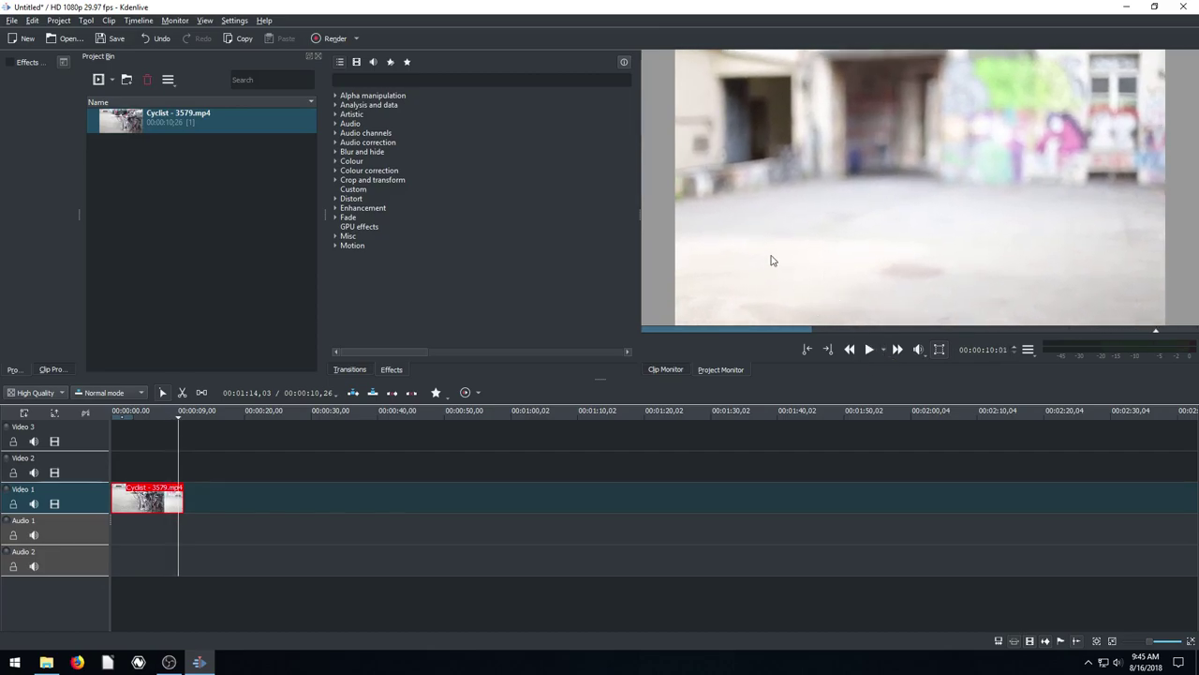
click(171, 420)
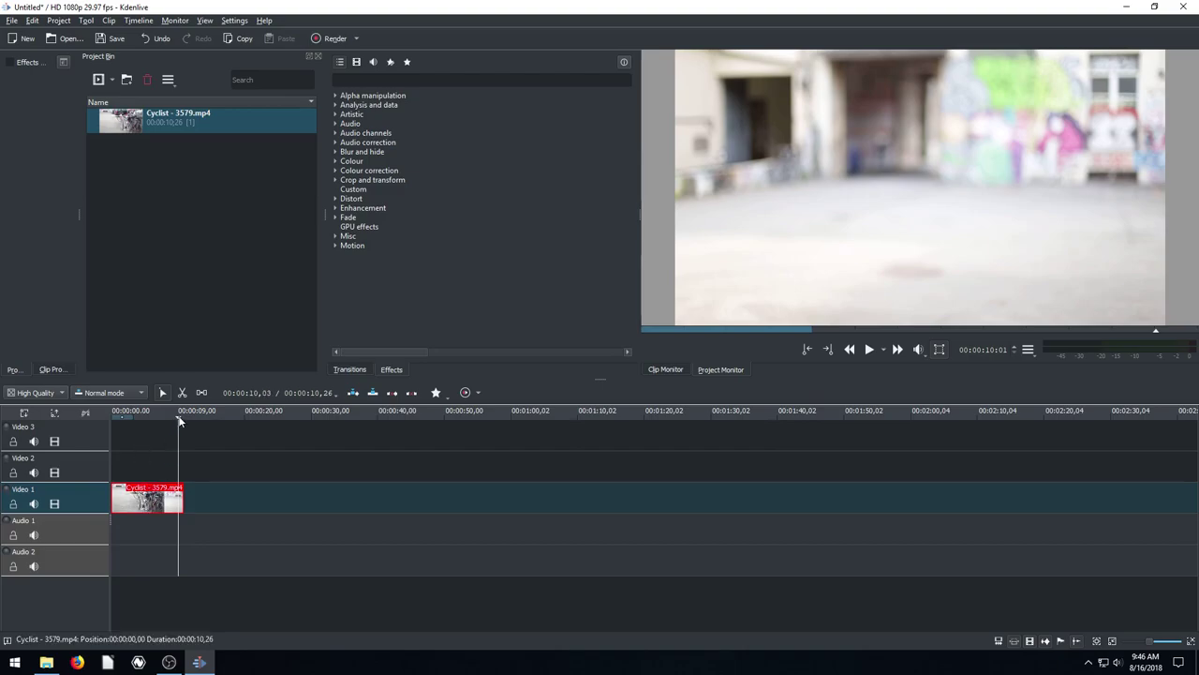
- Park the playhead near 5 seconds, switching between the Razor and Selection tools
drag(153, 422, 149, 418)
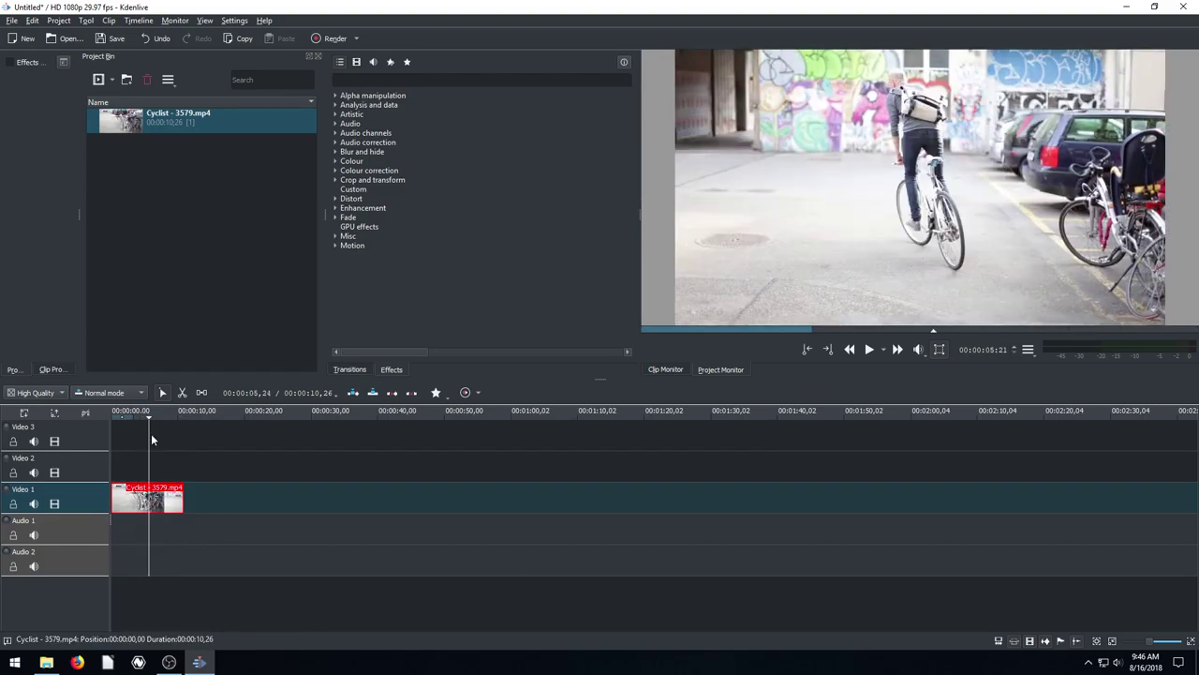
key(x)
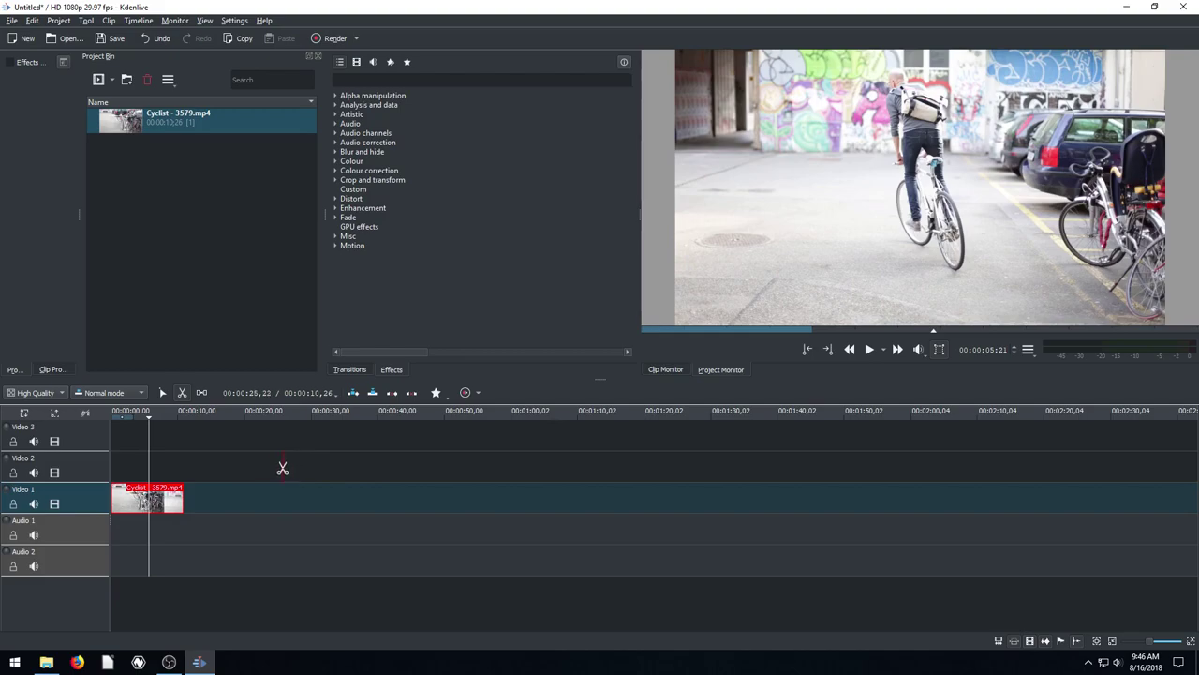
key(s)
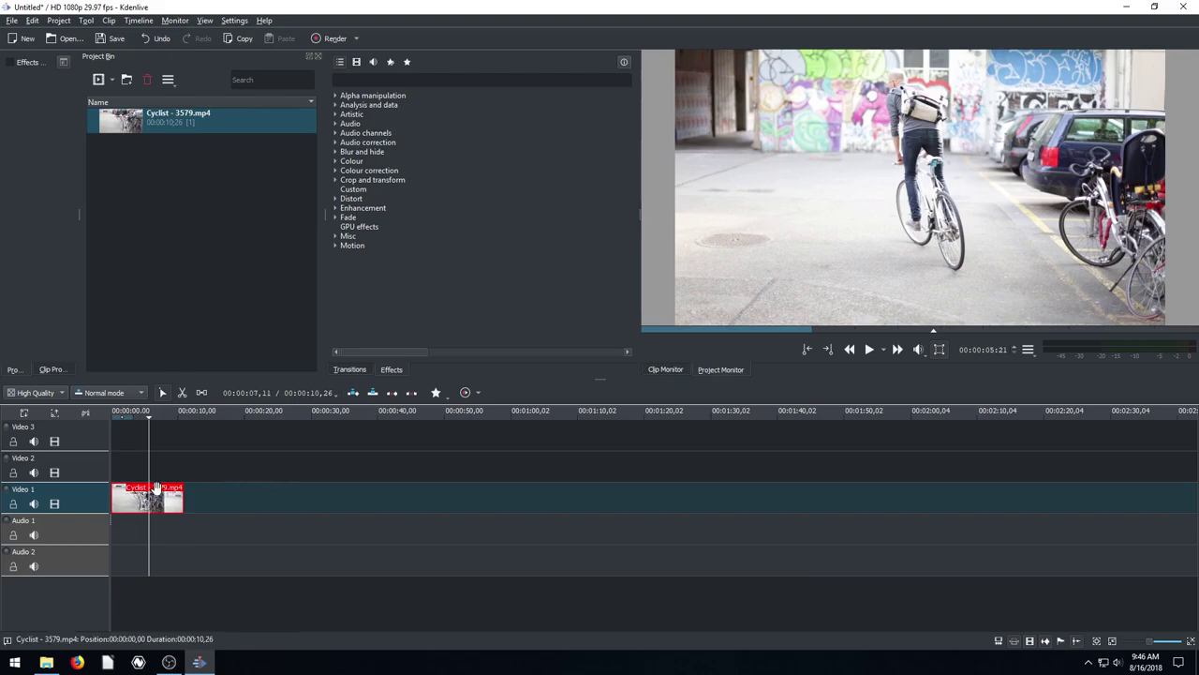
mouse_move(151, 492)
mouse_down()
mouse_move(193, 492)
mouse_move(151, 489)
mouse_up()
- Split the cyclist clip at about 5 seconds and move the second piece later on Video 1
click(183, 394)
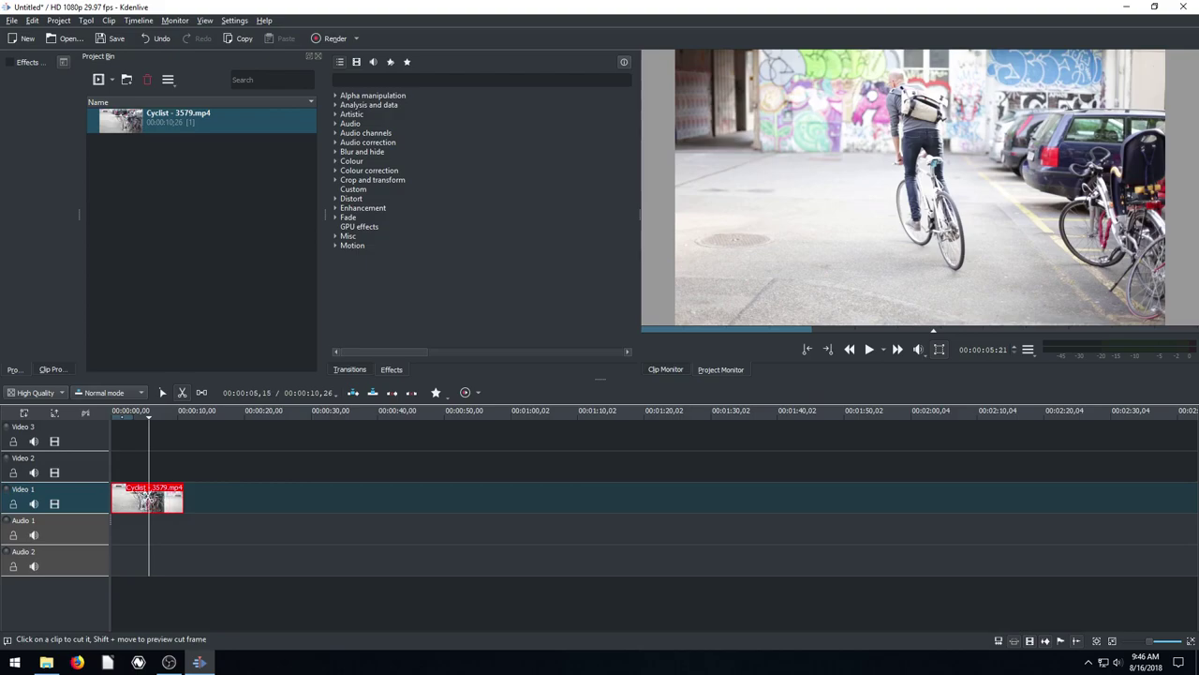
click(147, 497)
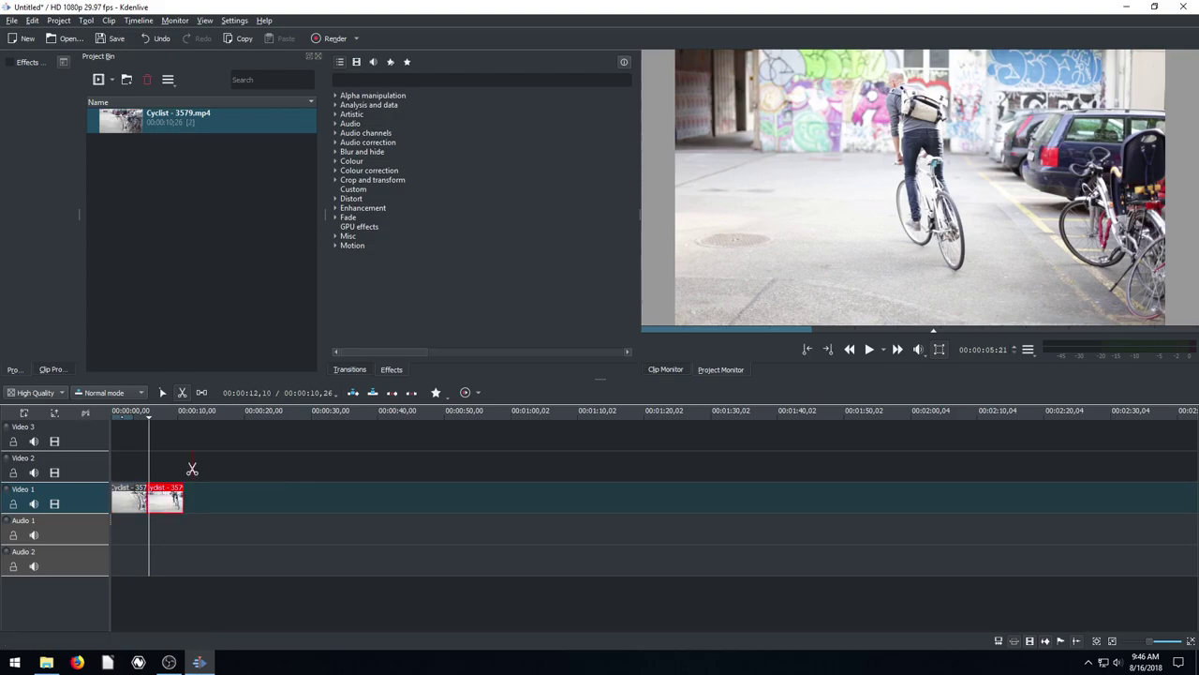
click(162, 392)
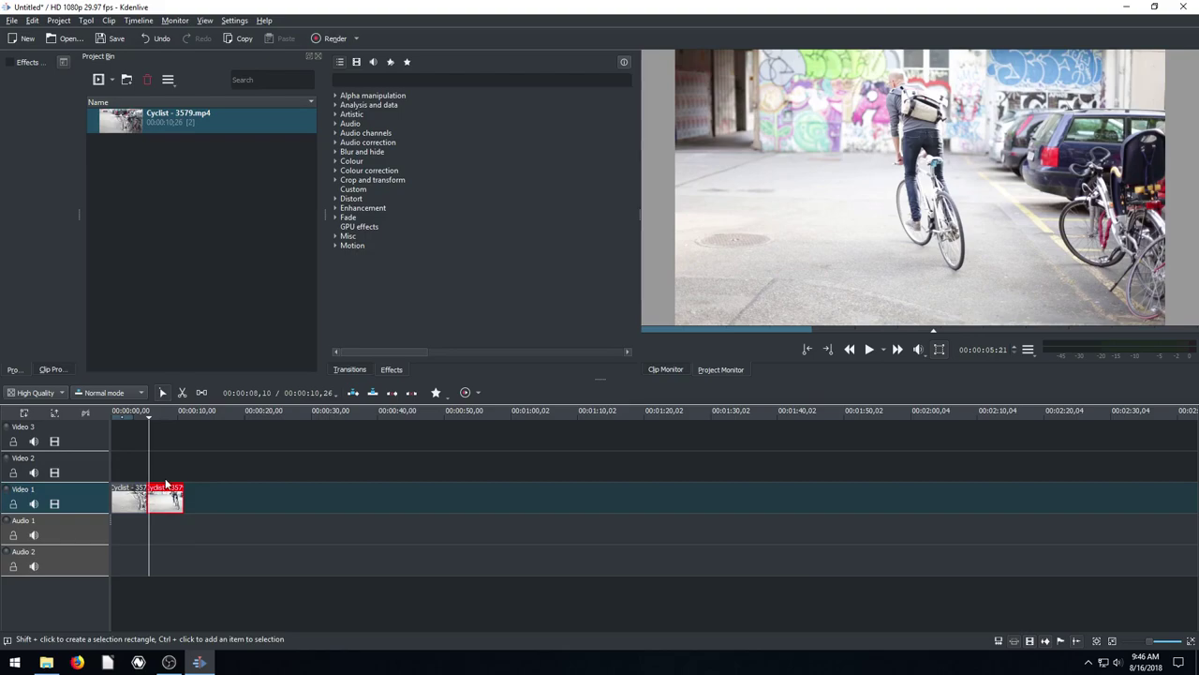
drag(162, 499, 105, 499)
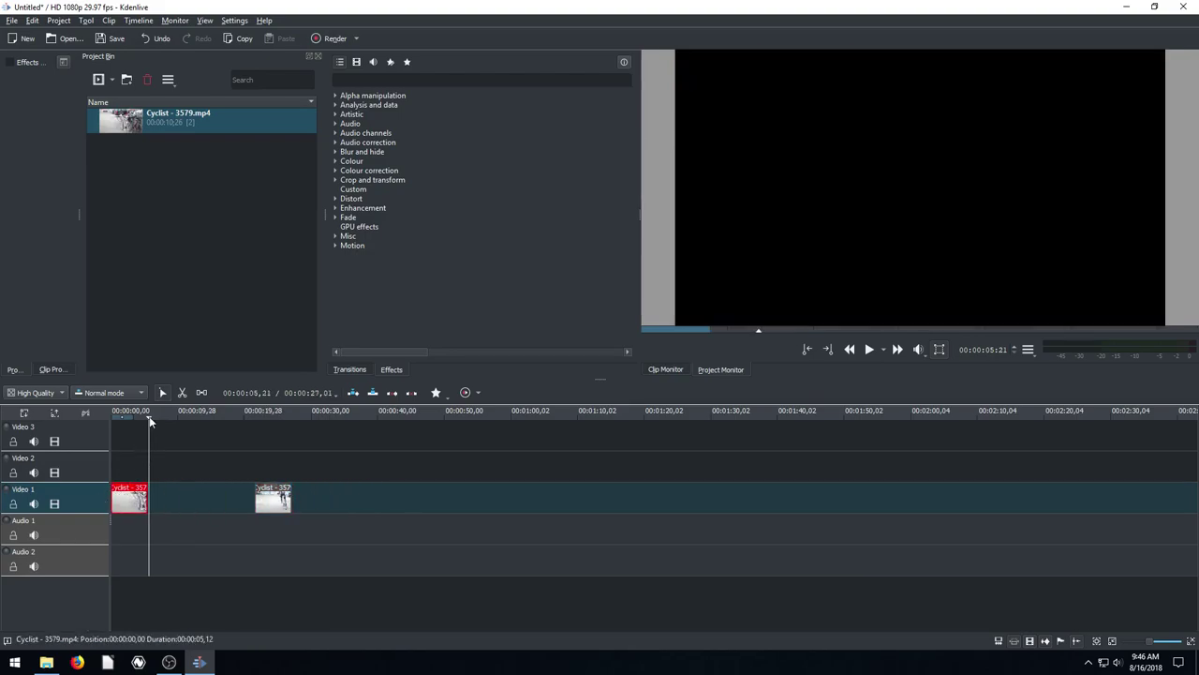
- Delete the second cyclist piece, keeping only the 00:00:05,12 first piece
click(124, 416)
drag(267, 498, 157, 506)
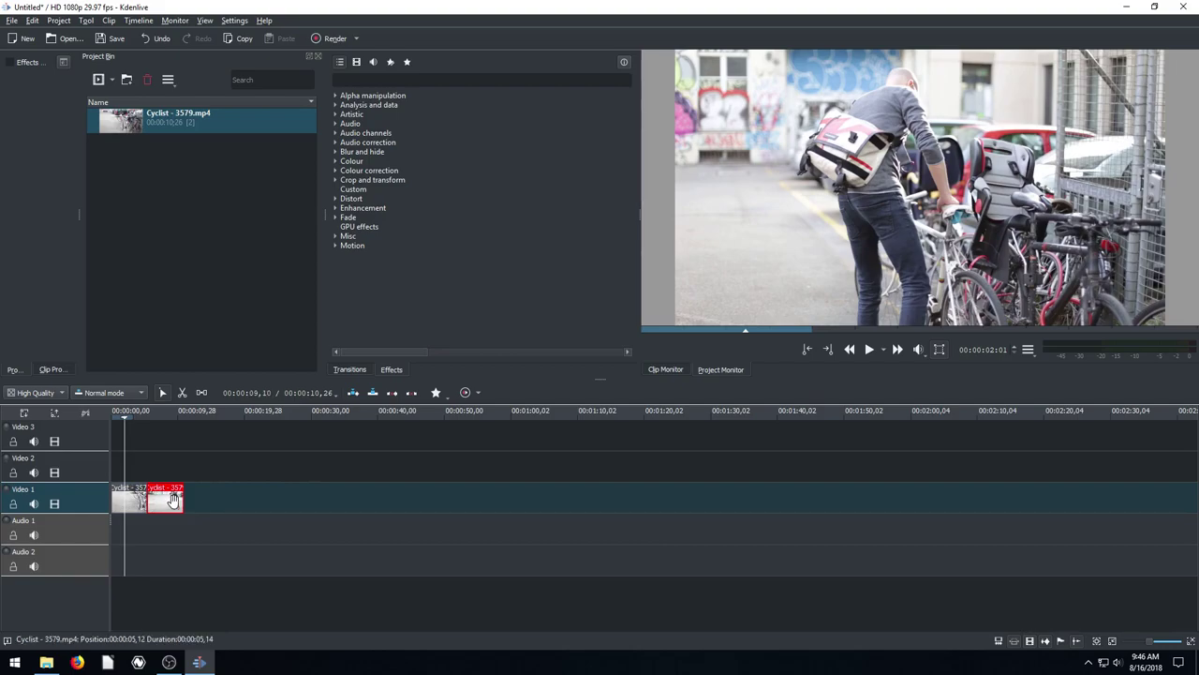
key(Delete)
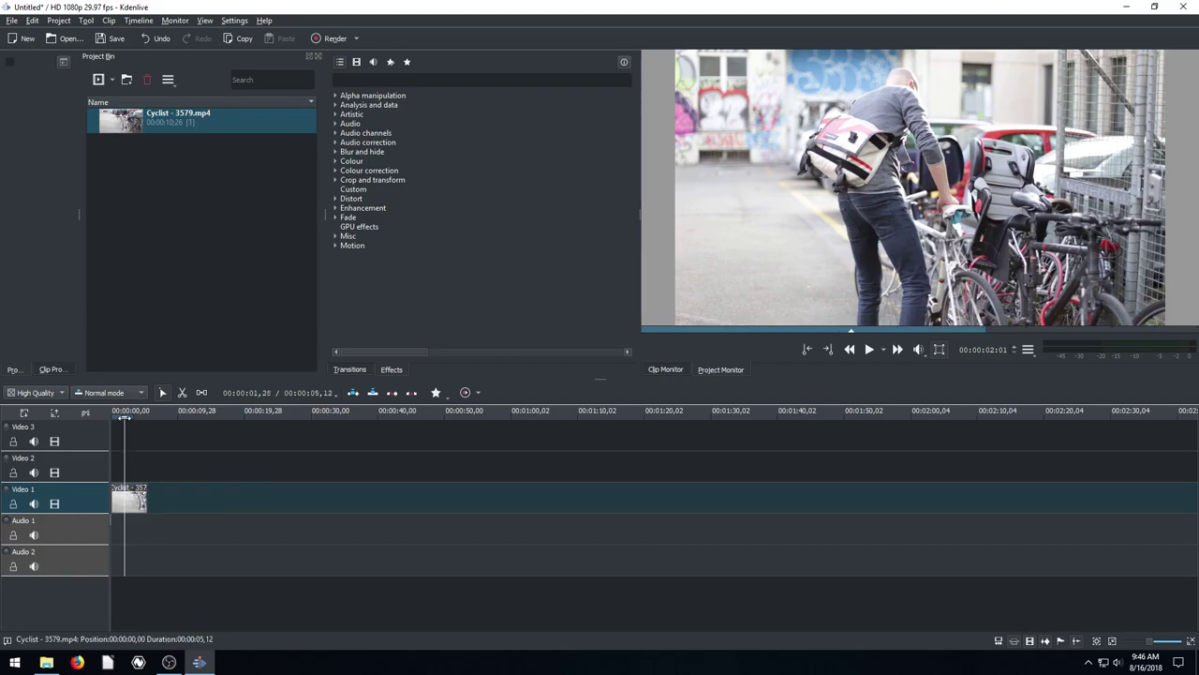
- Play the trimmed clip from the start, then drag the zone end out to about 1:10
mouse_move(125, 415)
mouse_down()
mouse_move(108, 416)
mouse_move(145, 419)
mouse_move(124, 426)
mouse_up()
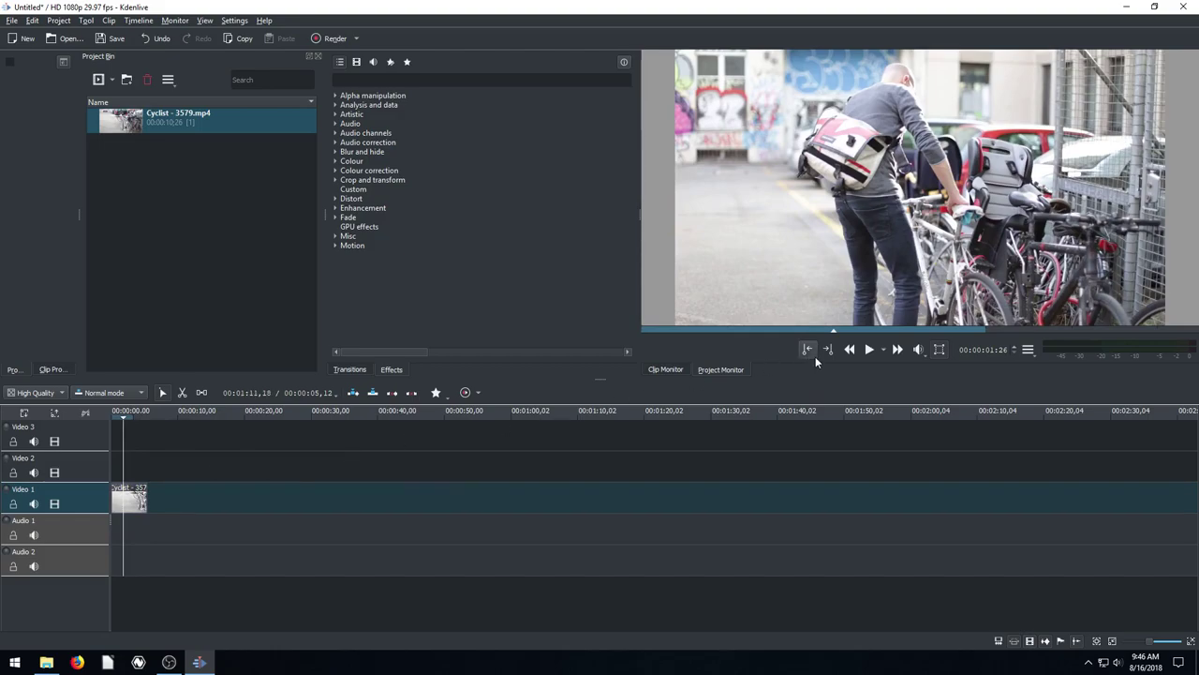
click(868, 349)
click(123, 417)
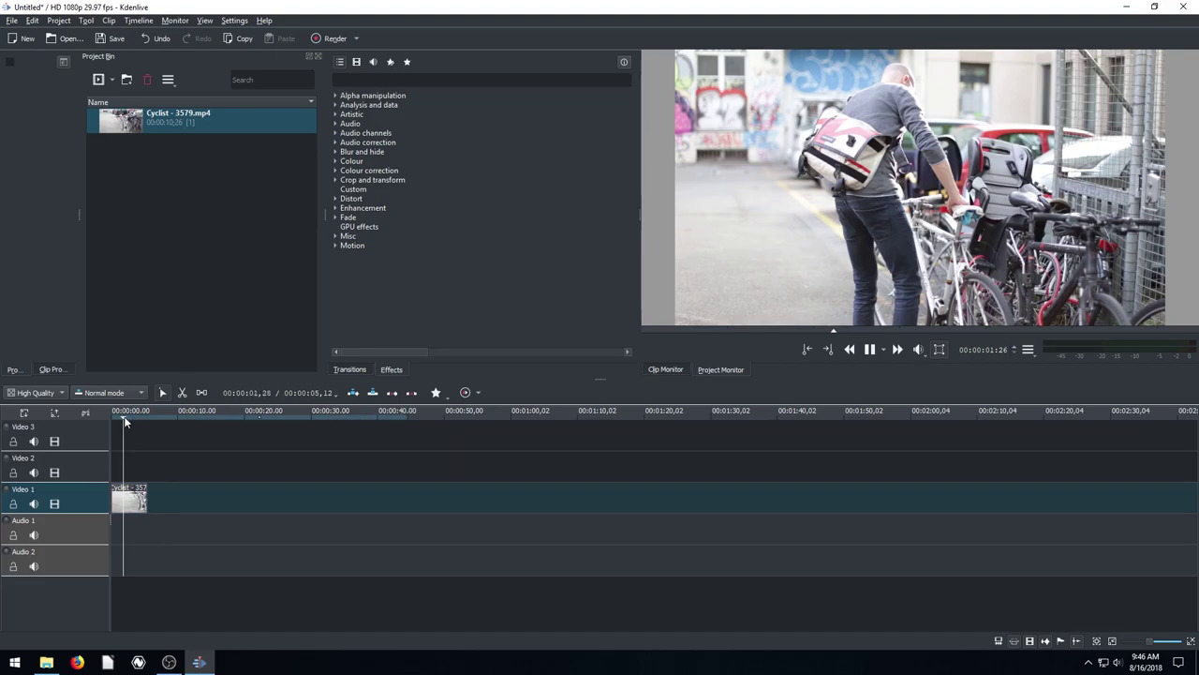
click(113, 416)
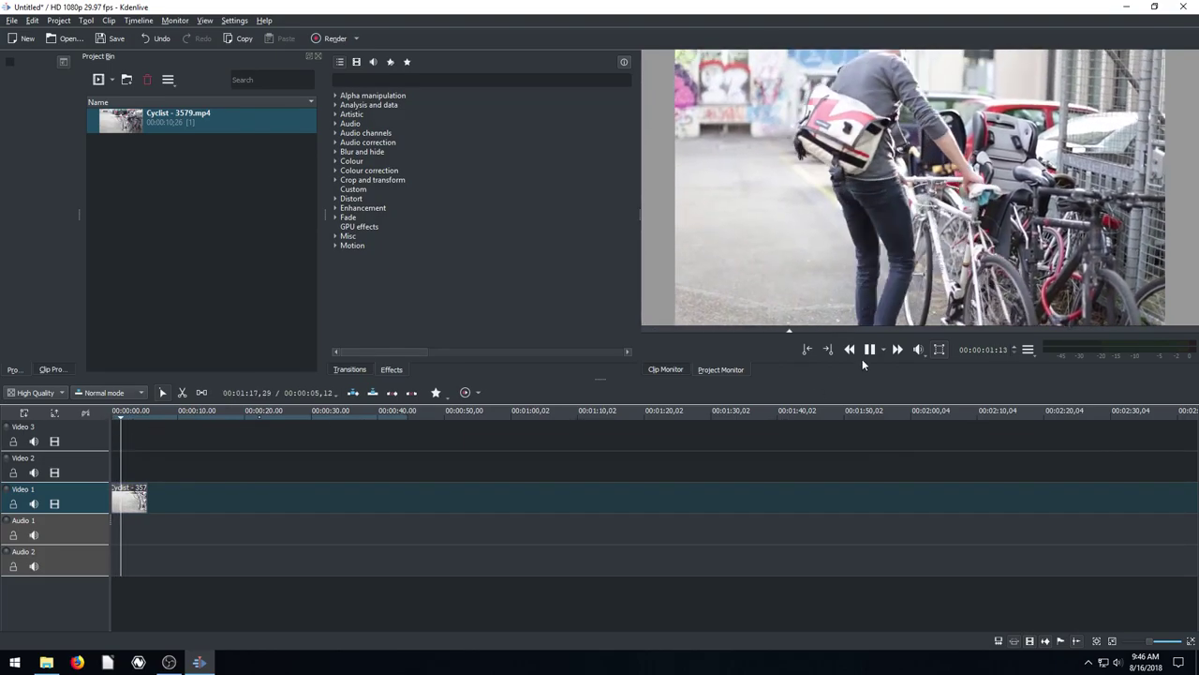
click(869, 349)
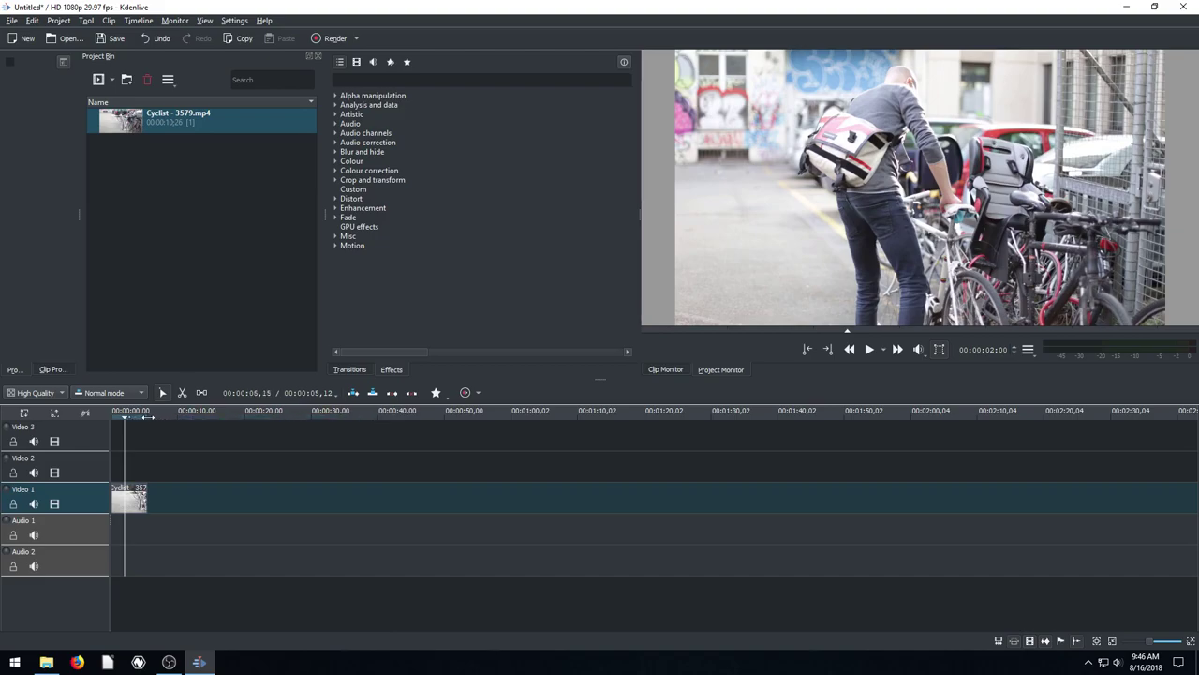
drag(143, 417, 578, 419)
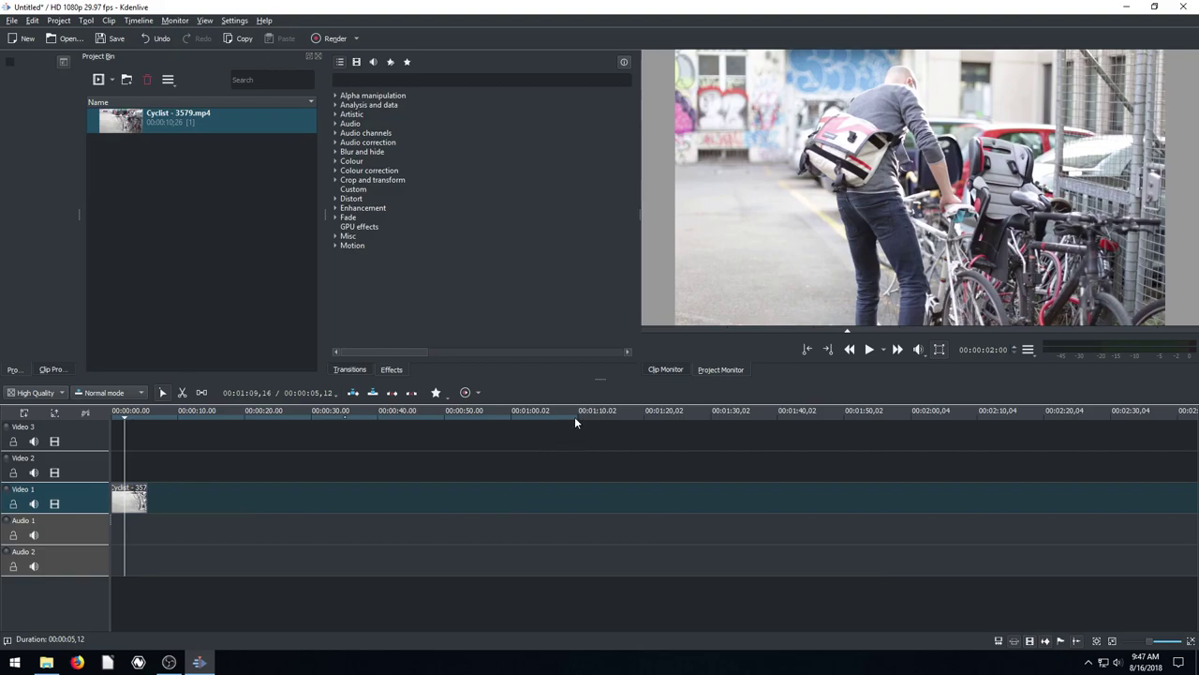
- Pull the ruler zone end back left in three drags until it spans only a few seconds
drag(576, 417, 418, 417)
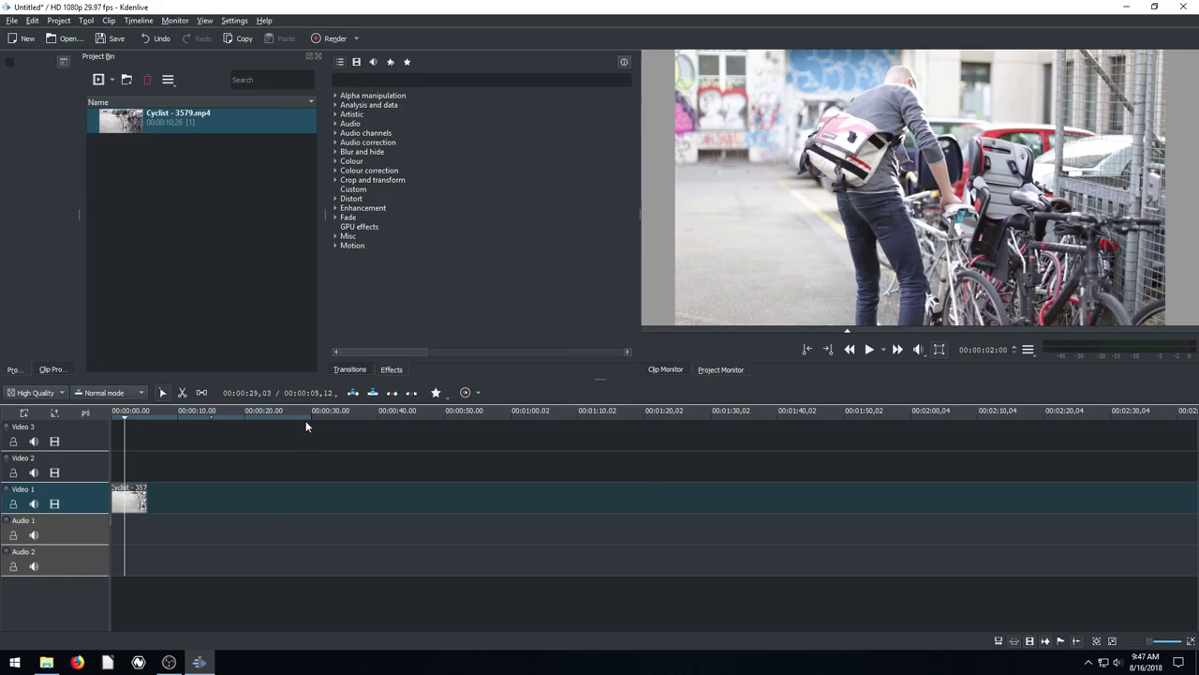
drag(309, 418, 249, 420)
drag(244, 416, 130, 416)
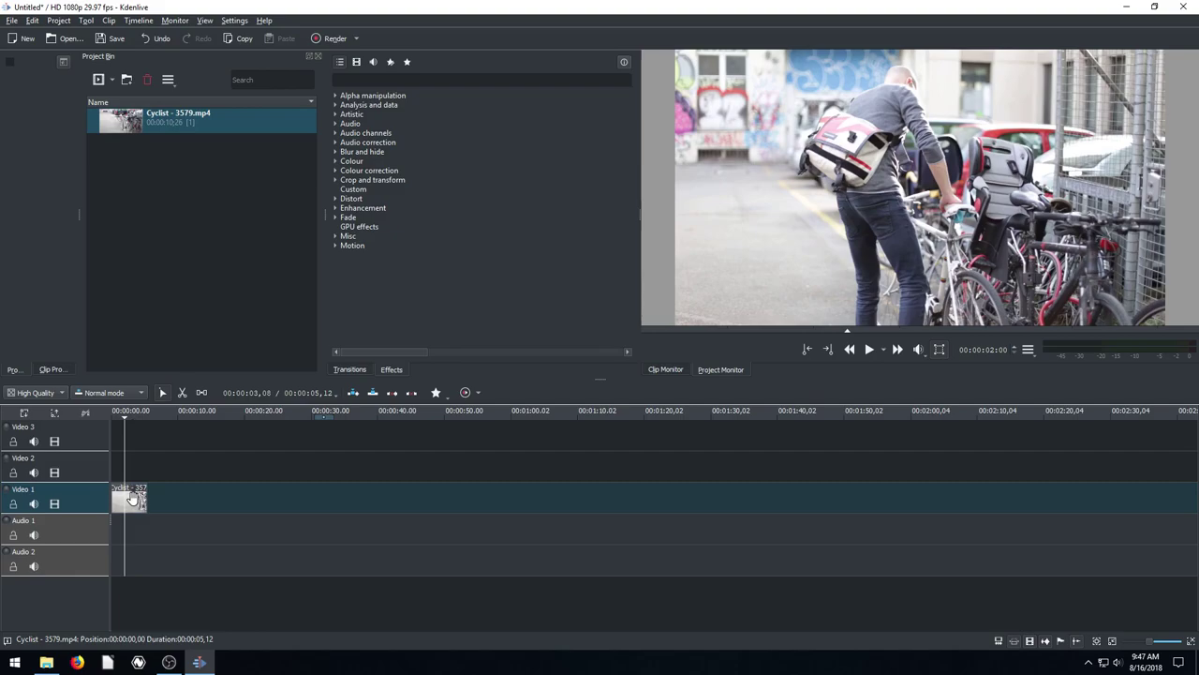
- Zoom the timeline in, select the cyclist clip and scrub through its frames
click(133, 417)
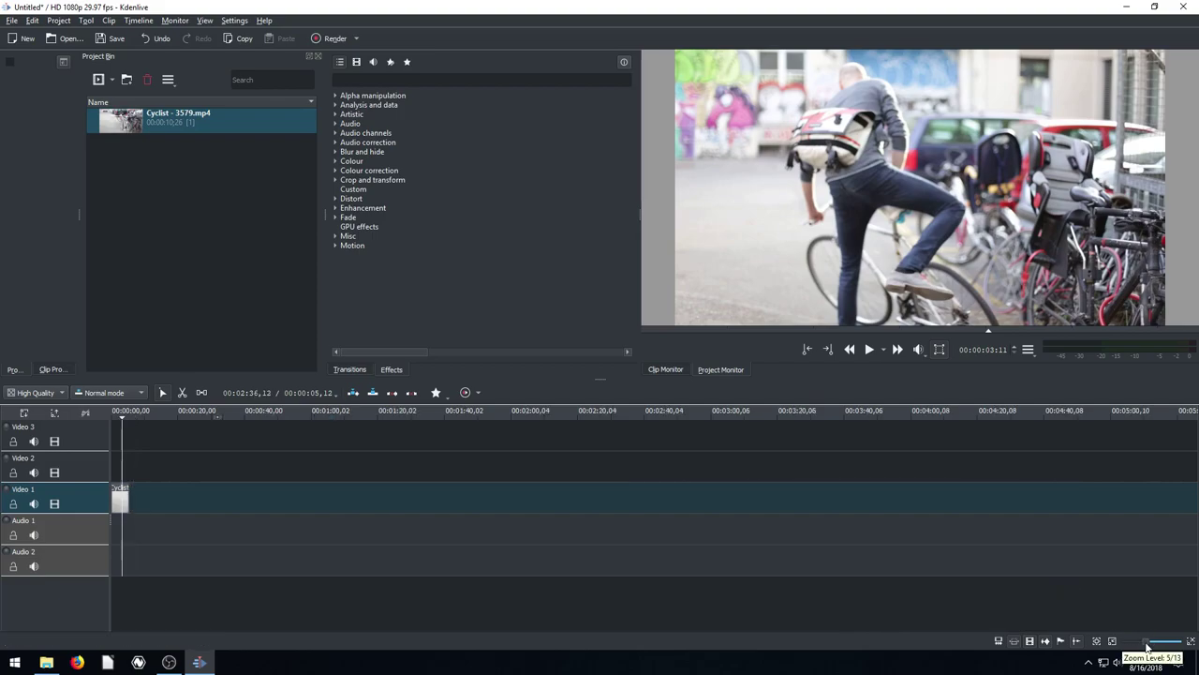
drag(1149, 646, 1167, 643)
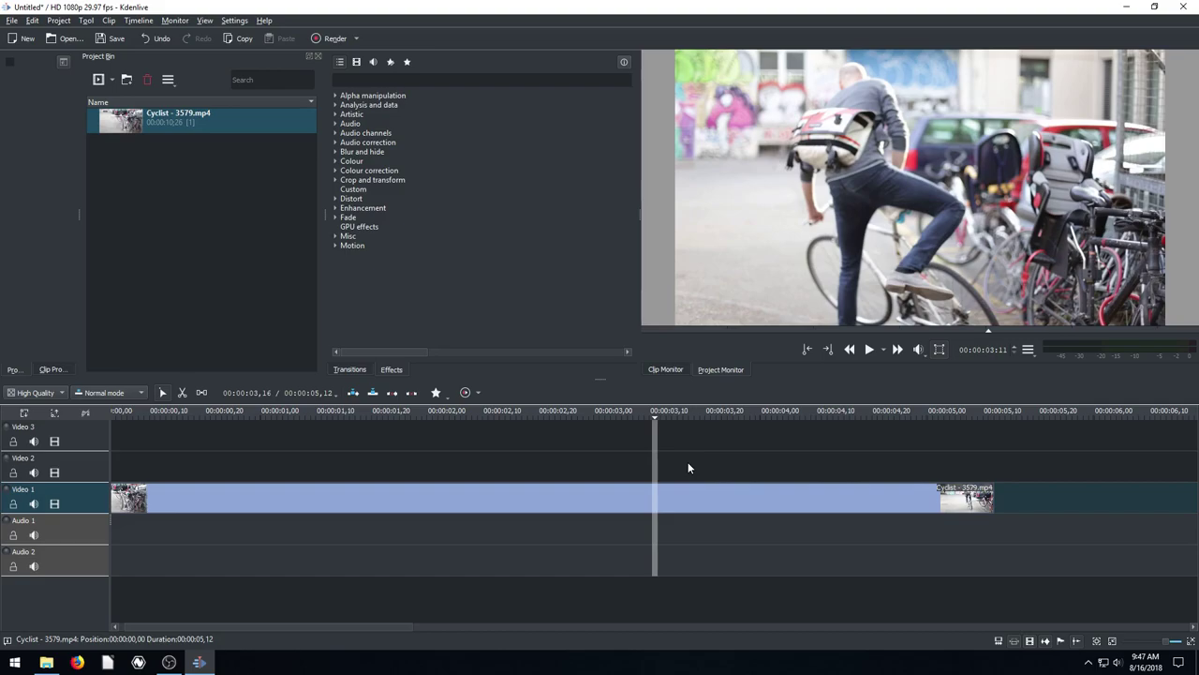
click(747, 497)
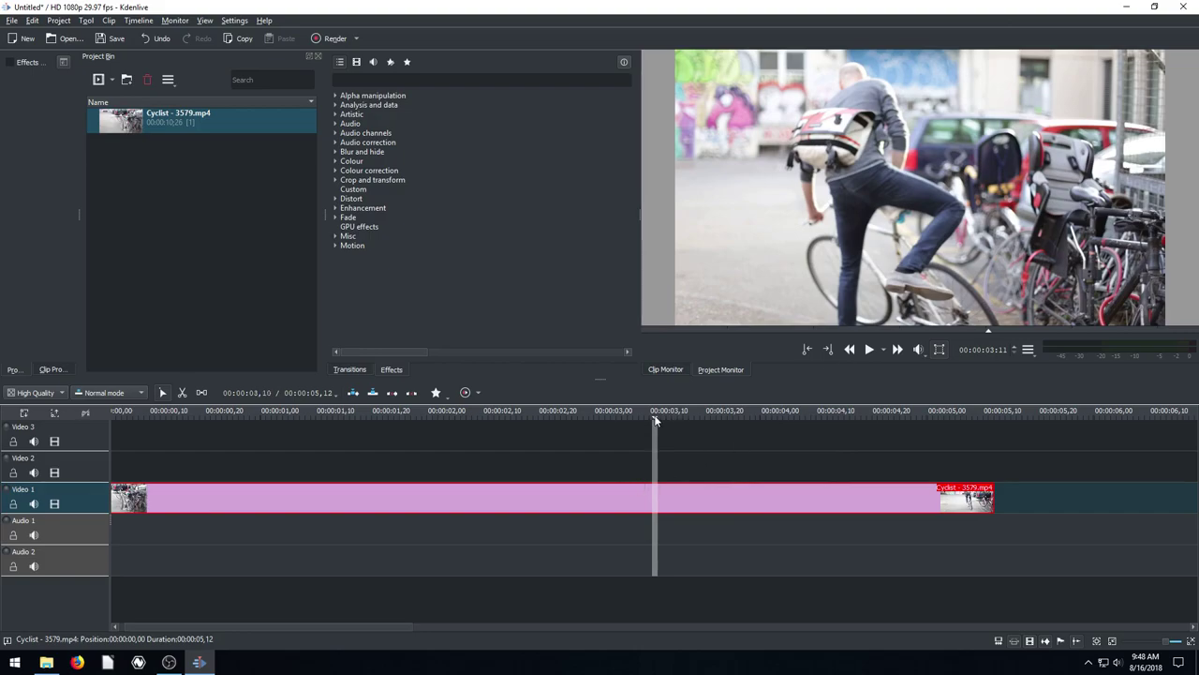
drag(655, 421, 199, 415)
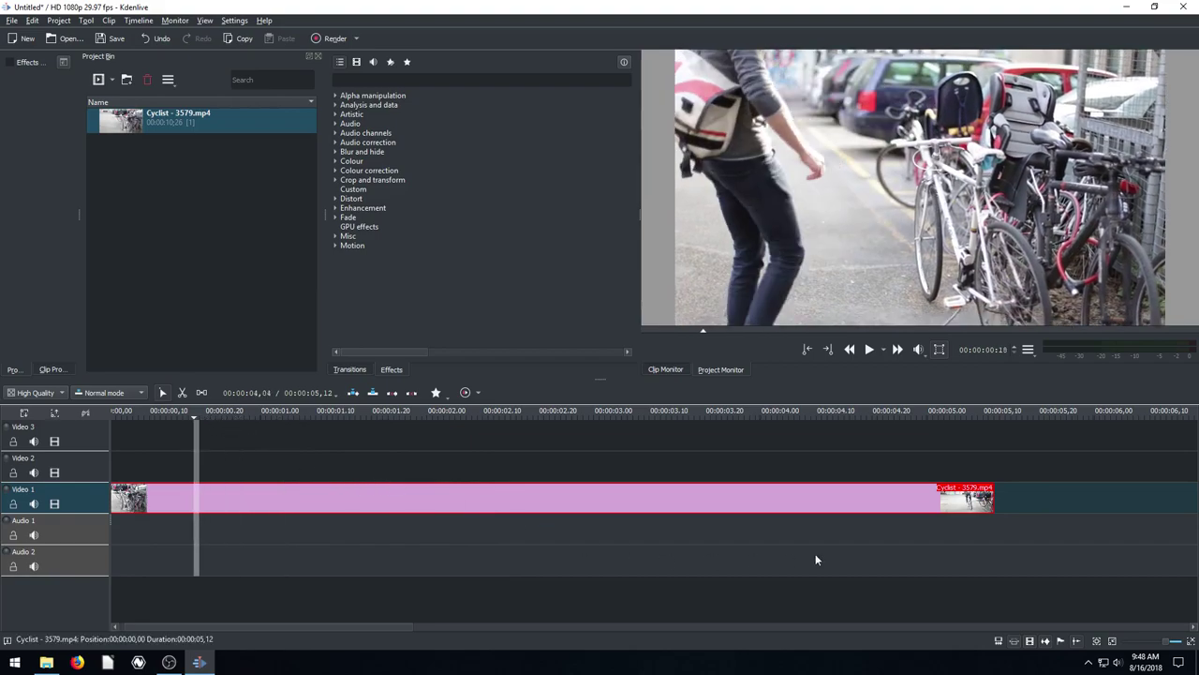
- Zoom out, then zoom in until the 5-second clip fills Video 1, and scrub through it
click(1162, 645)
click(1162, 645)
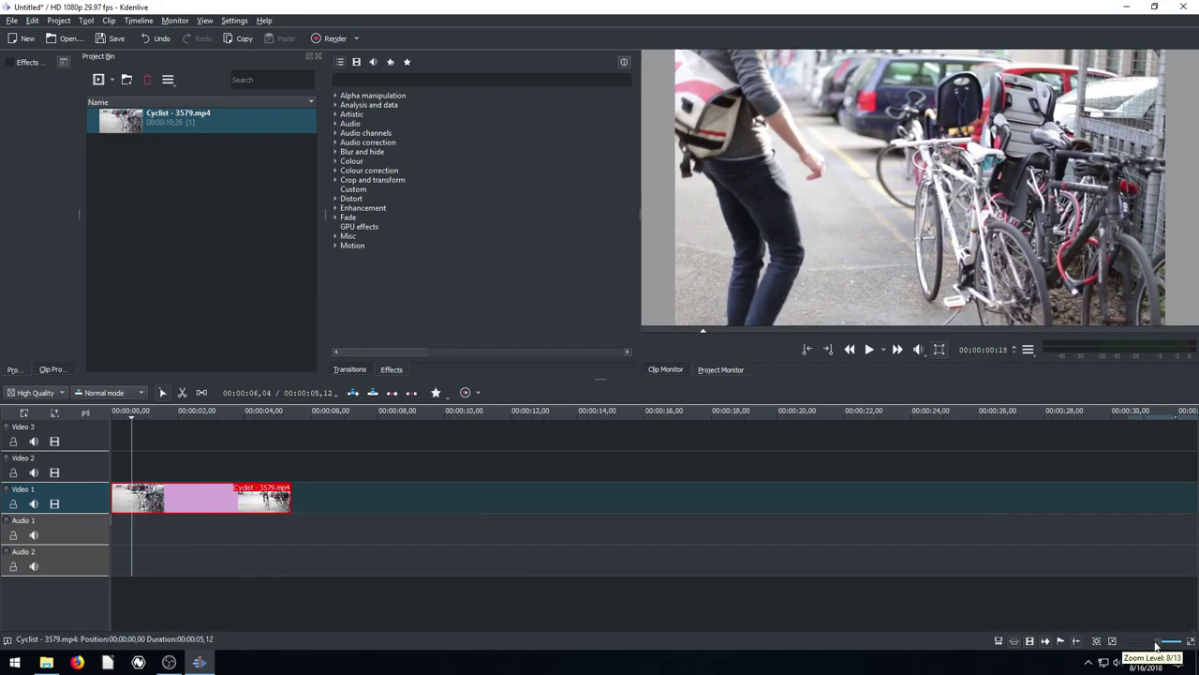
click(1163, 644)
click(182, 393)
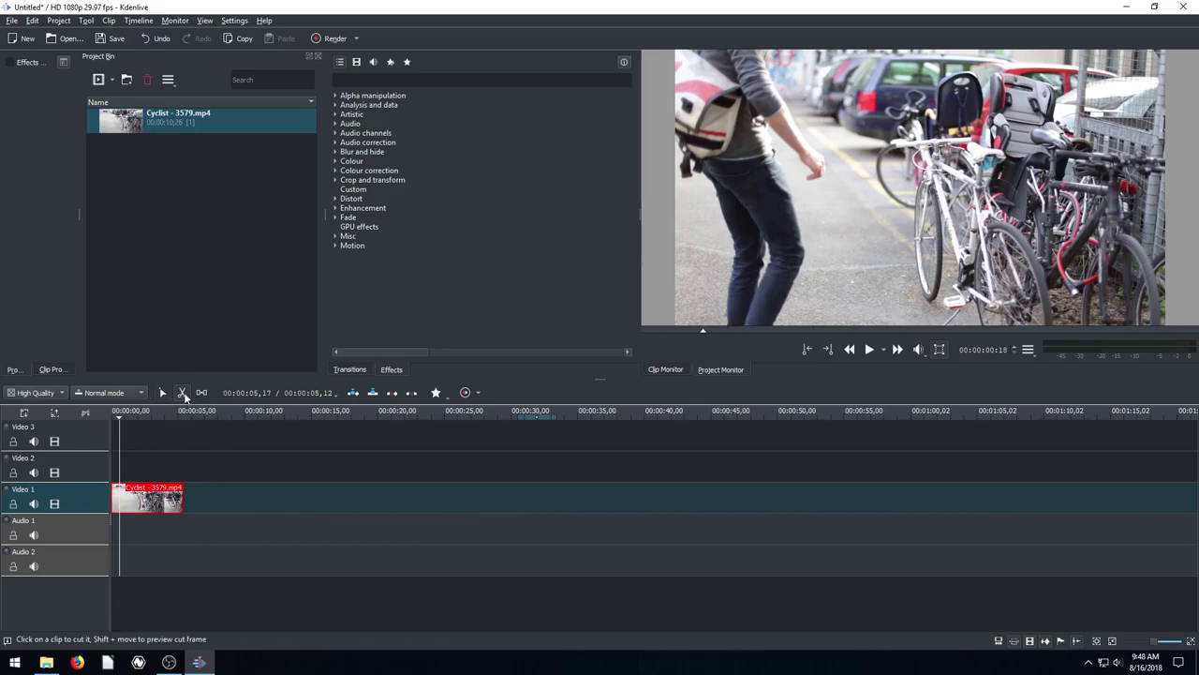
click(165, 393)
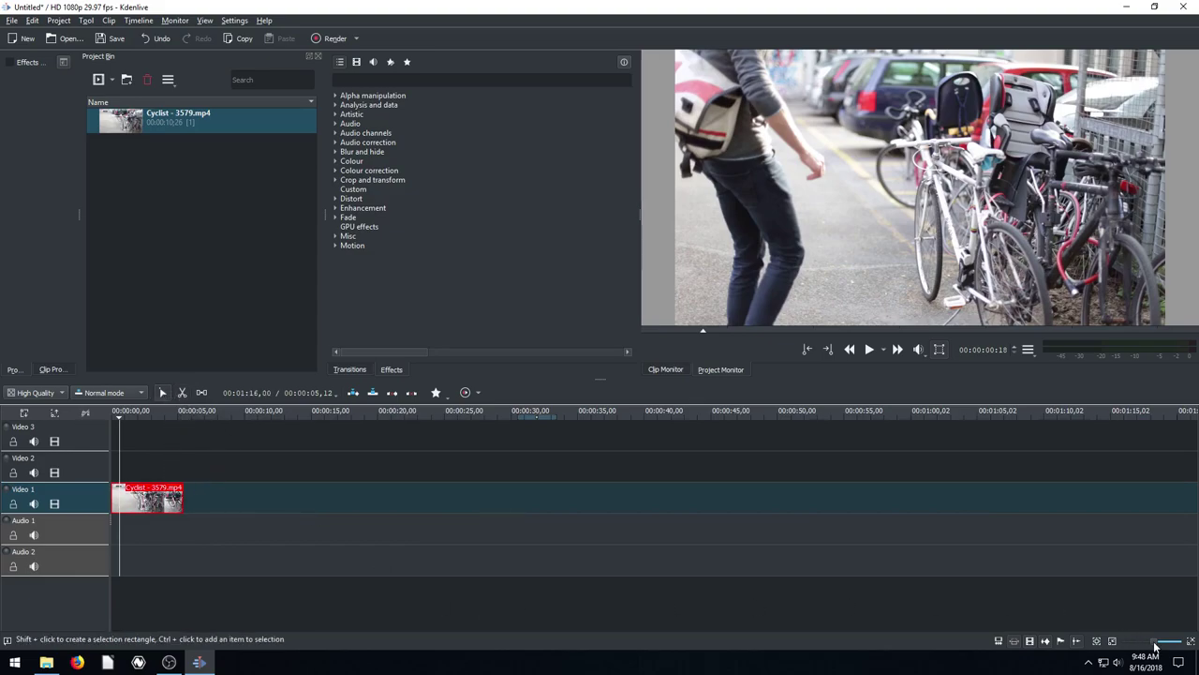
drag(1154, 647, 1174, 643)
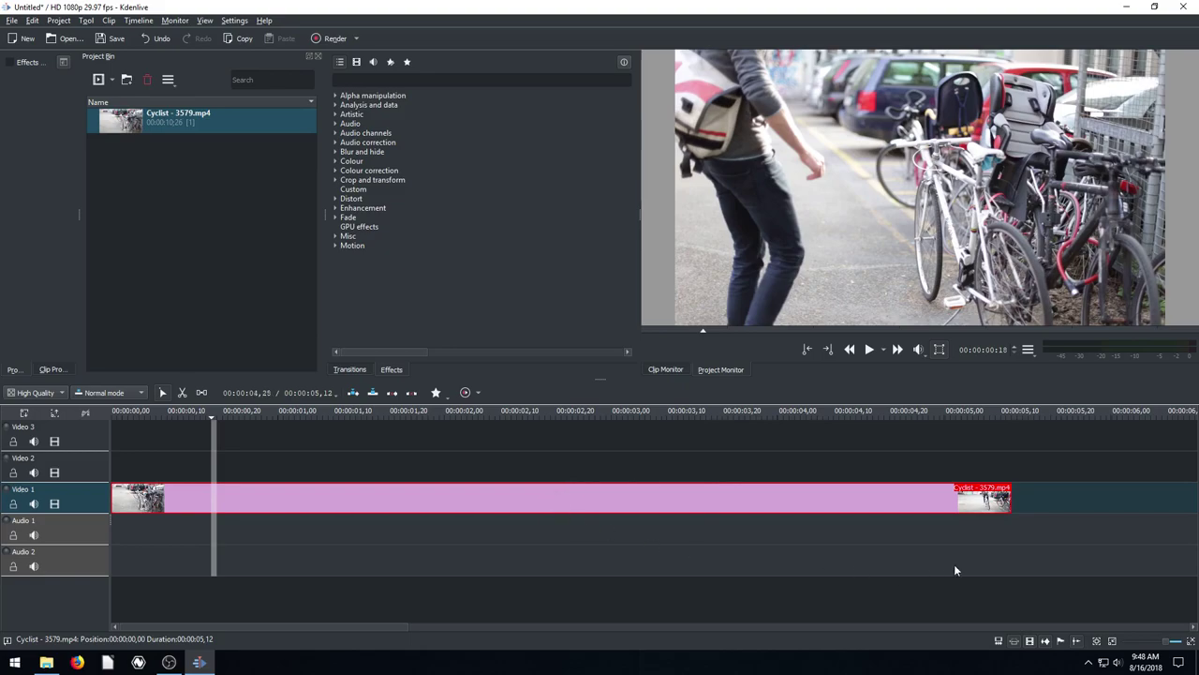
click(235, 418)
drag(235, 415, 418, 427)
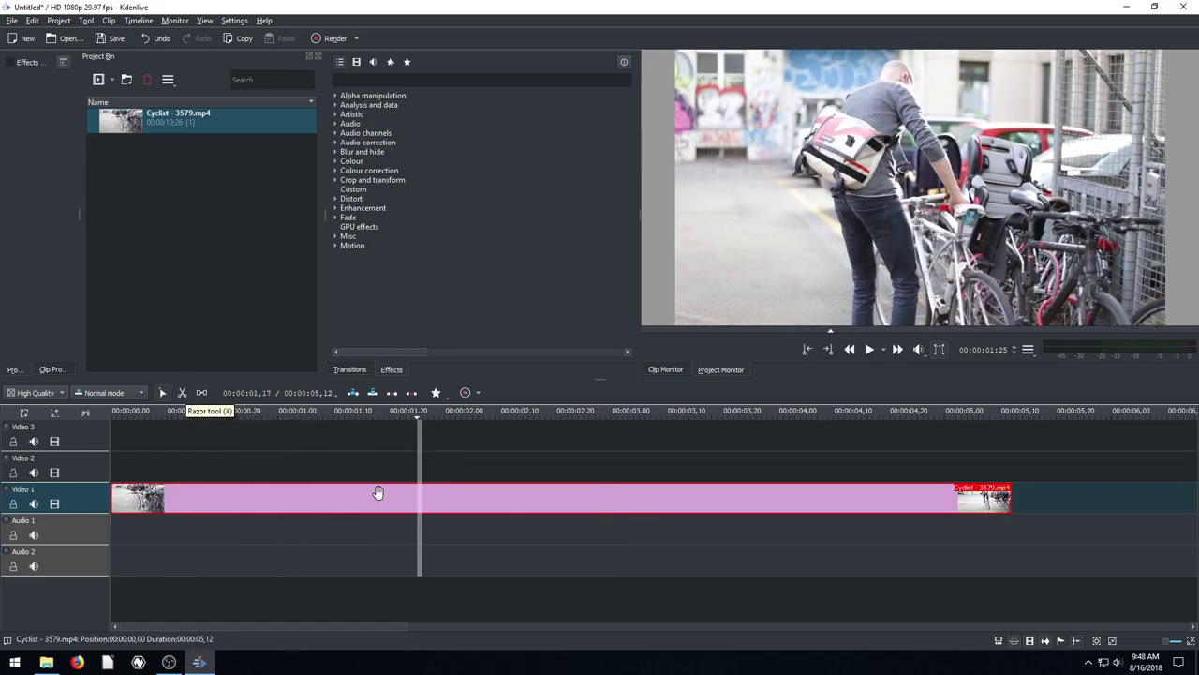
- Cut the cyclist clip at four points with the Razor tool
click(86, 20)
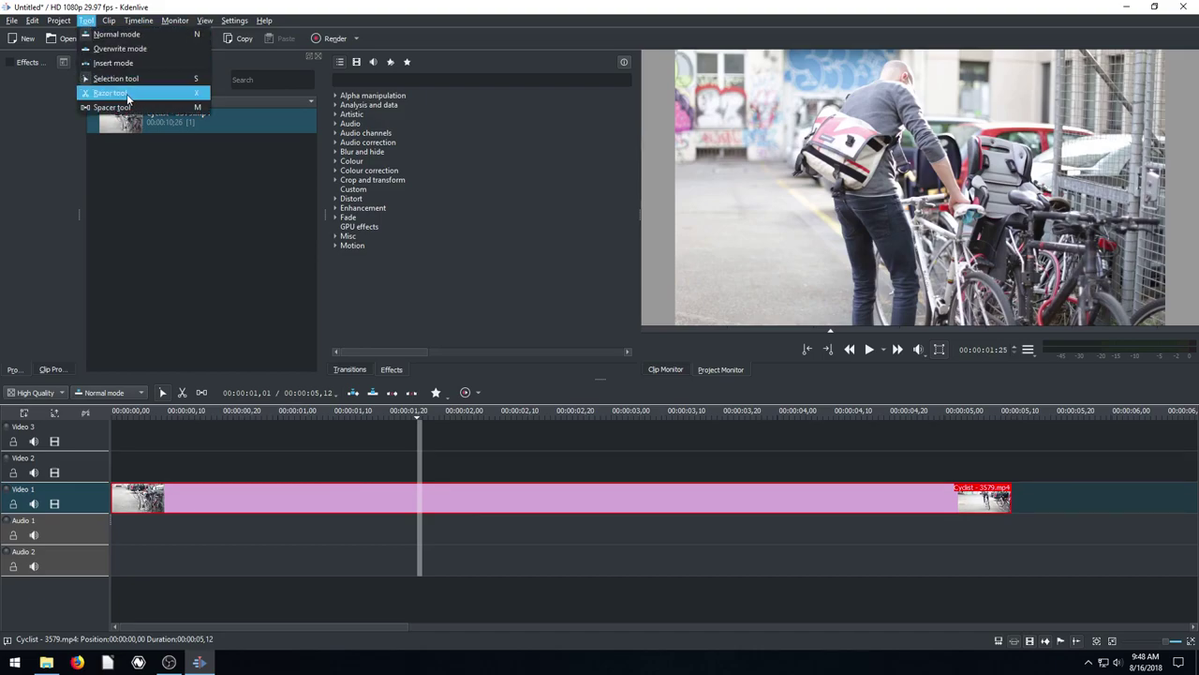
click(126, 94)
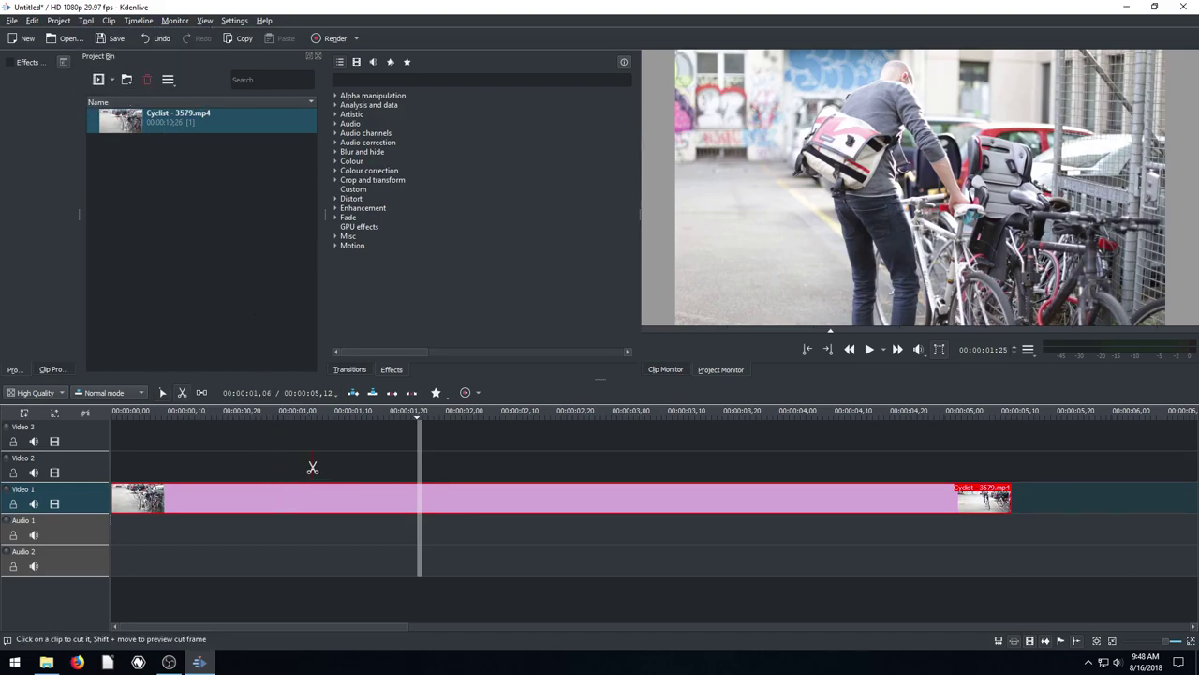
click(867, 499)
click(656, 498)
click(438, 502)
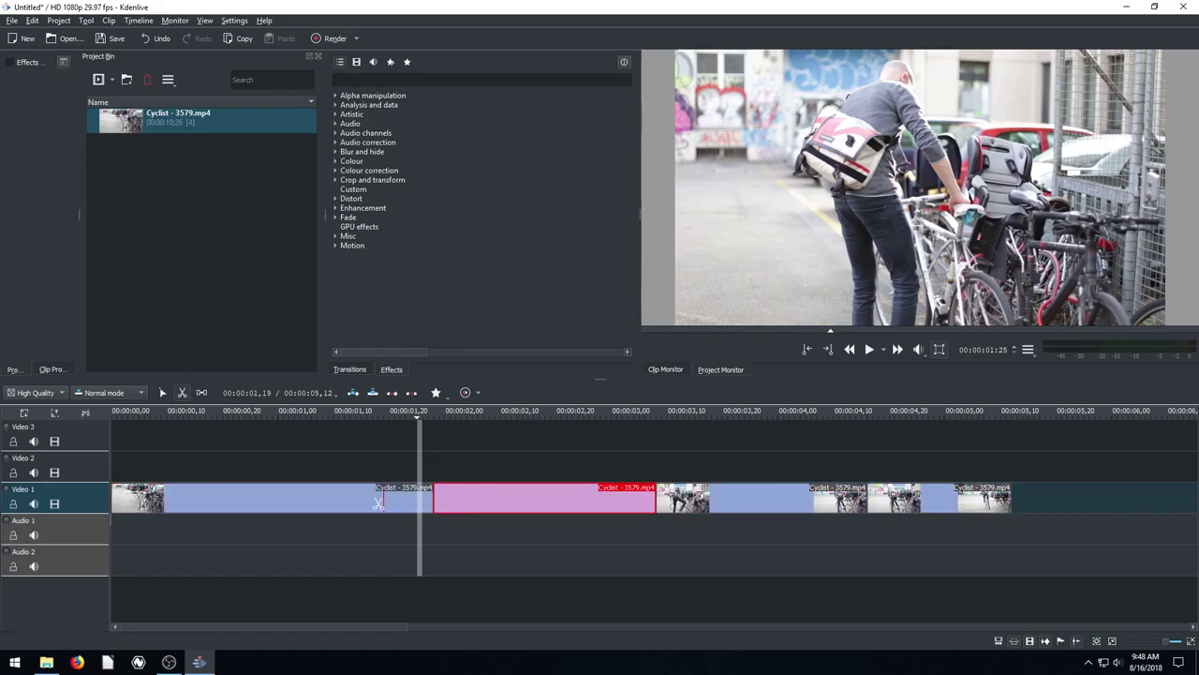
click(268, 498)
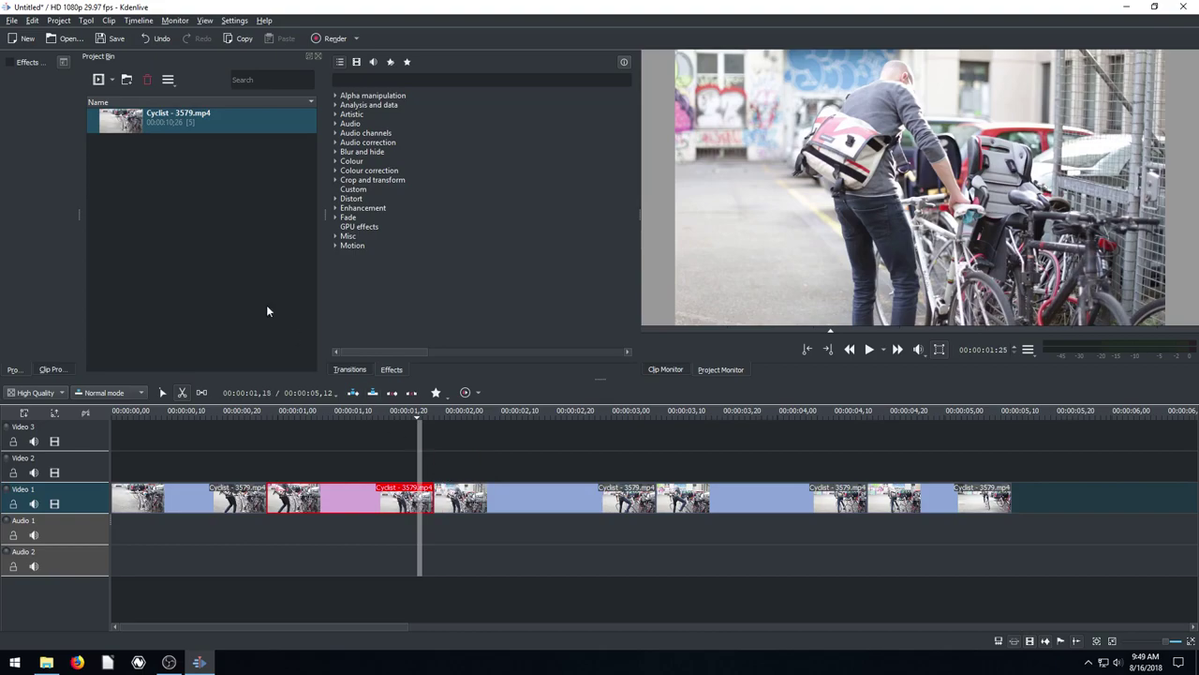
- With the Selection tool, lift one cut section from Video 1 up onto Video 2
click(86, 20)
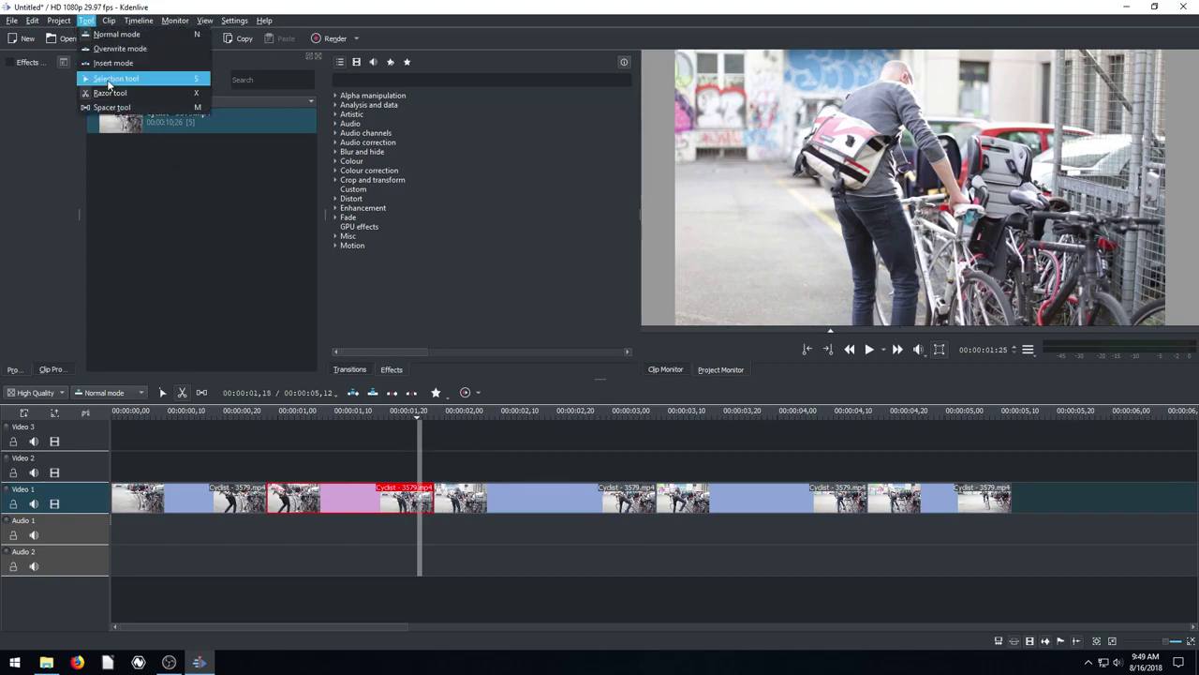
click(115, 79)
click(195, 497)
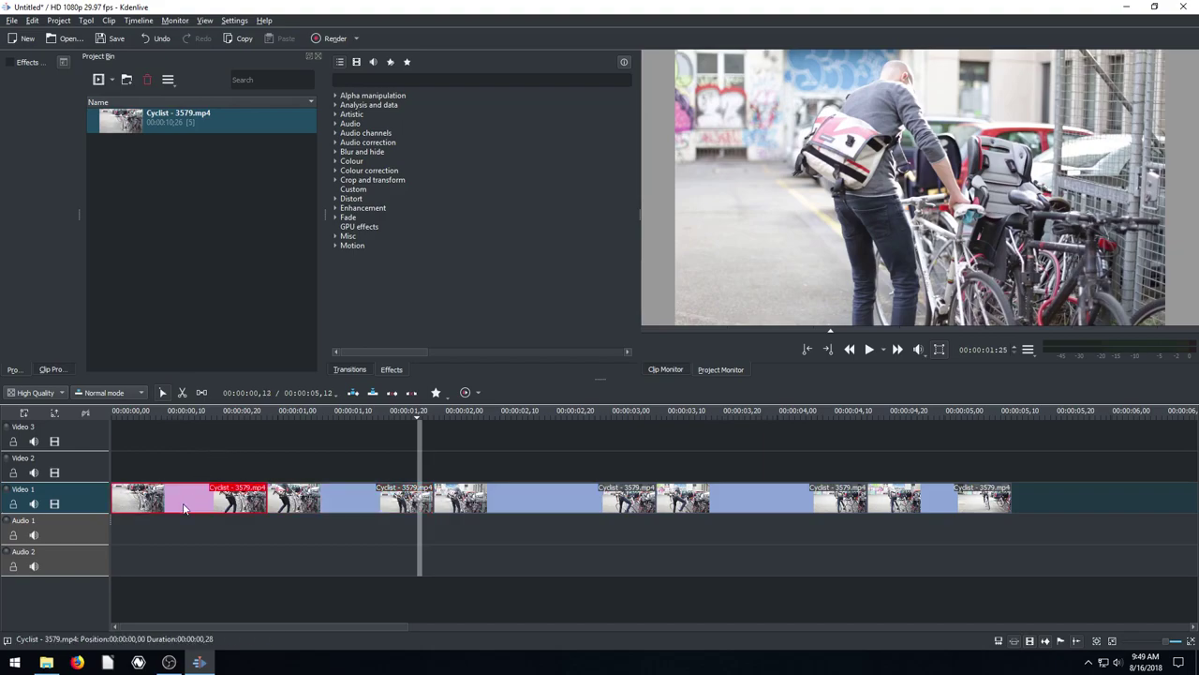
click(298, 500)
drag(323, 499, 321, 471)
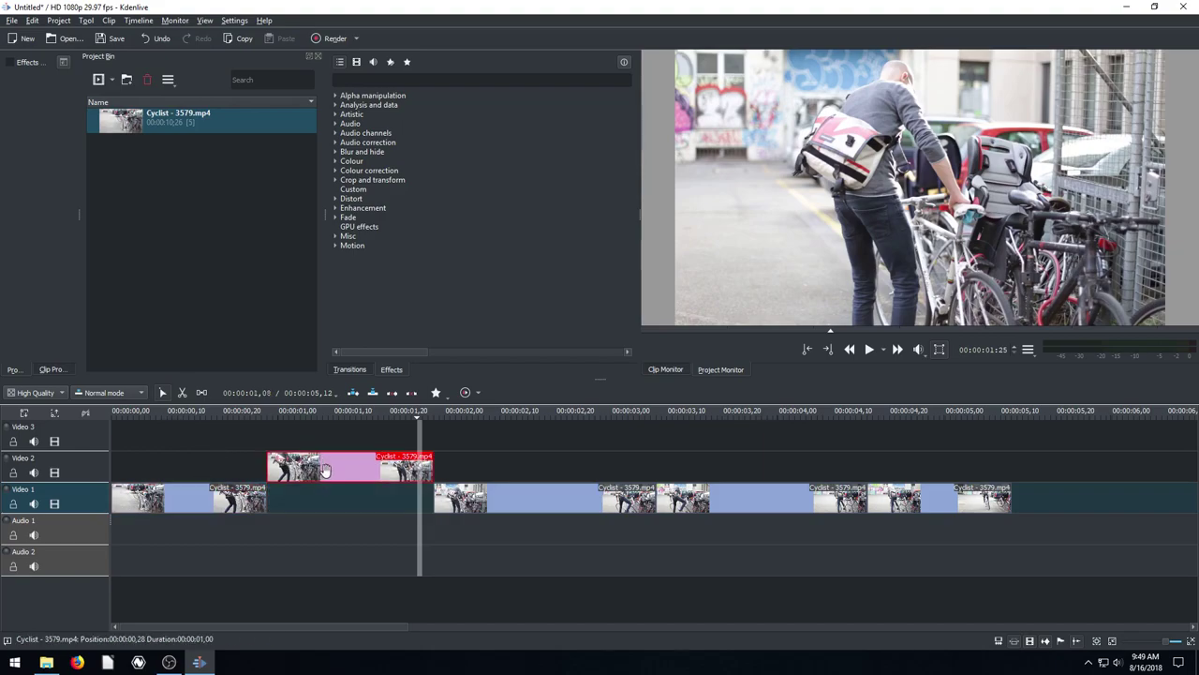
- Delete the next section and slide the last two sections left to close the gap
click(489, 499)
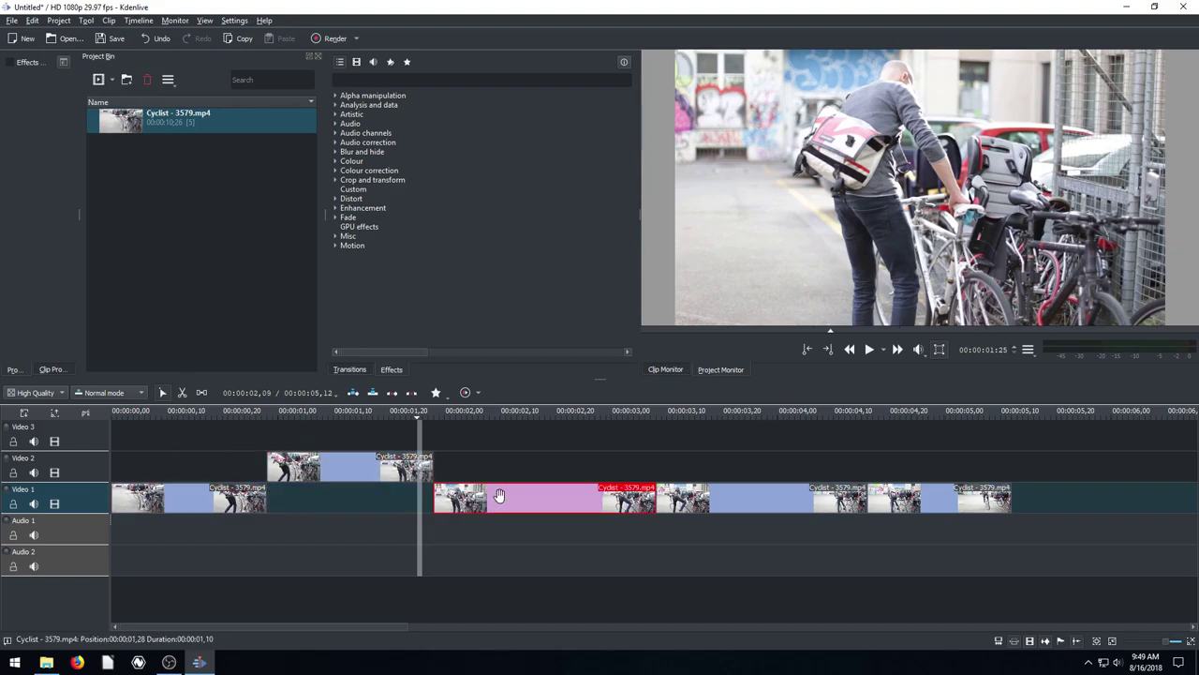
key(Delete)
click(722, 496)
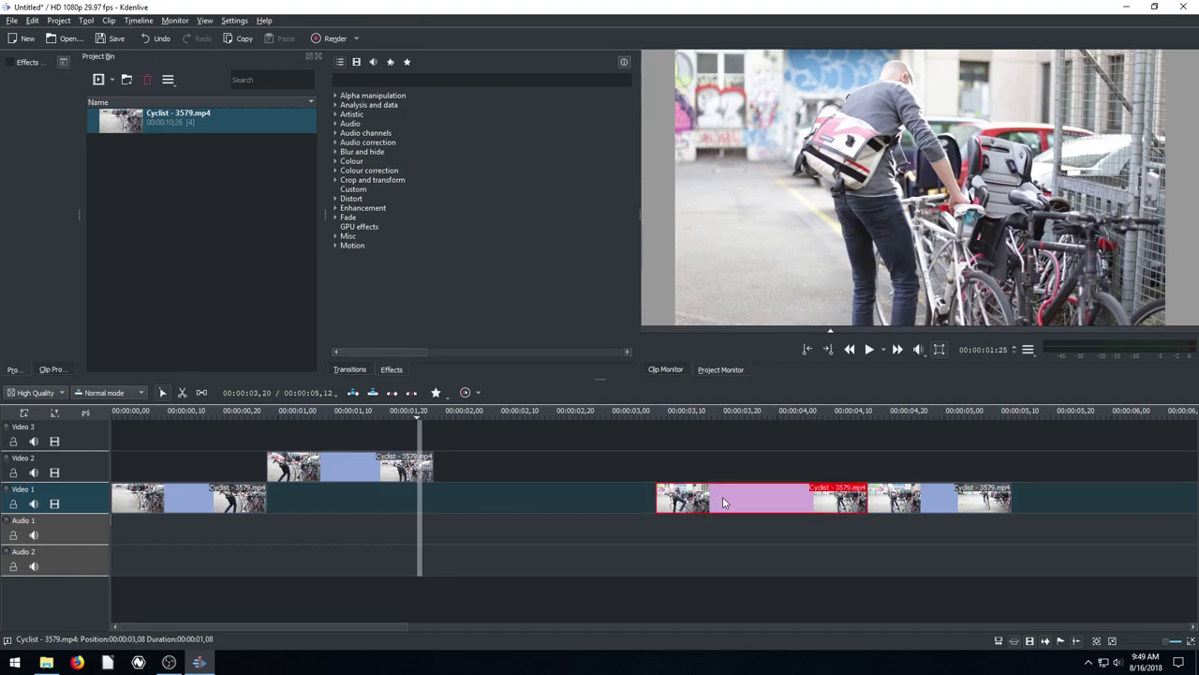
drag(765, 496, 543, 499)
drag(899, 501, 686, 501)
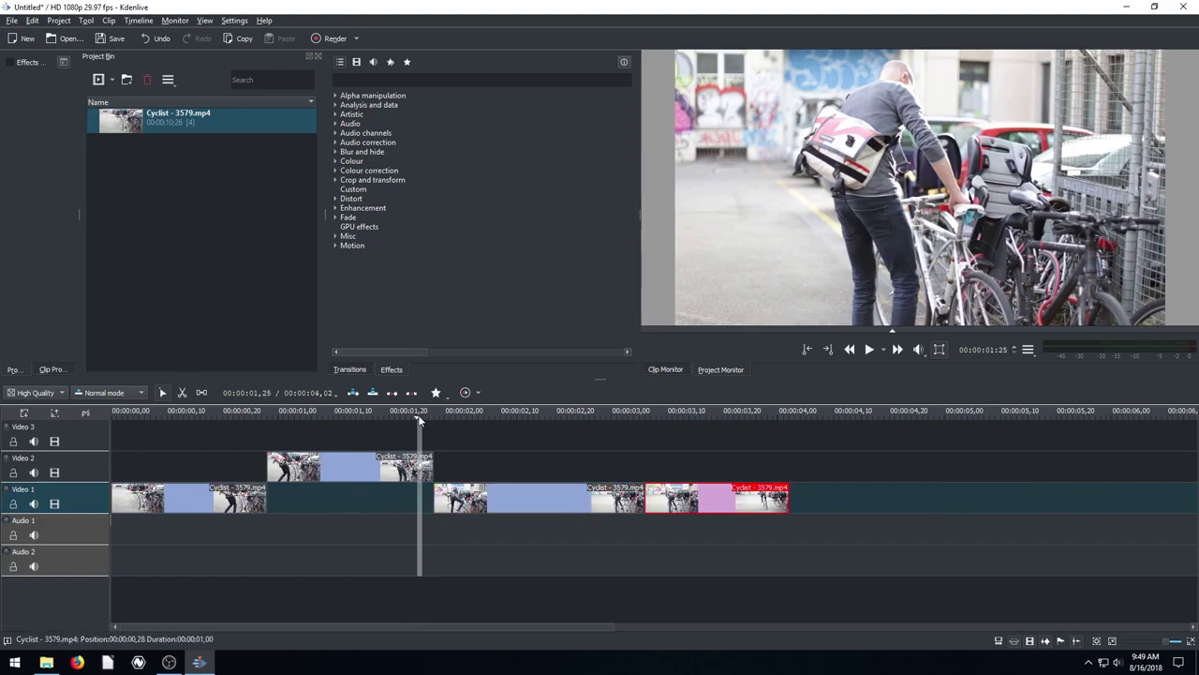
- Preview the edit, then drop the Video 2 section down into the Video 1 gap
drag(418, 421, 192, 420)
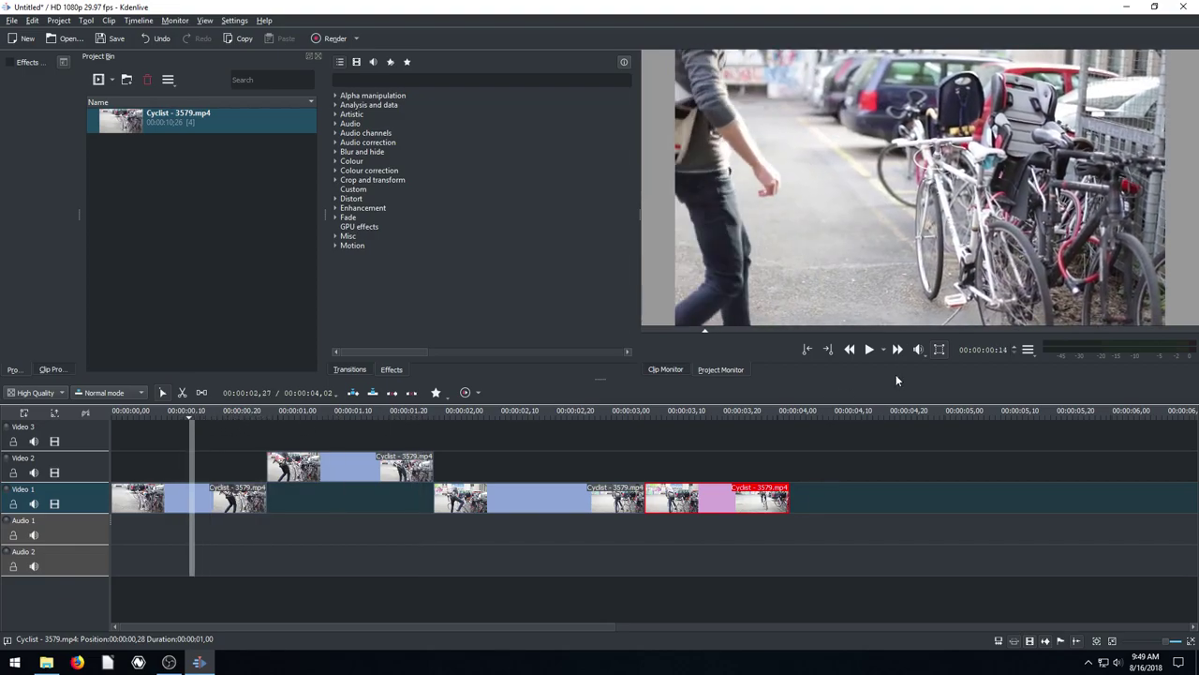
click(224, 412)
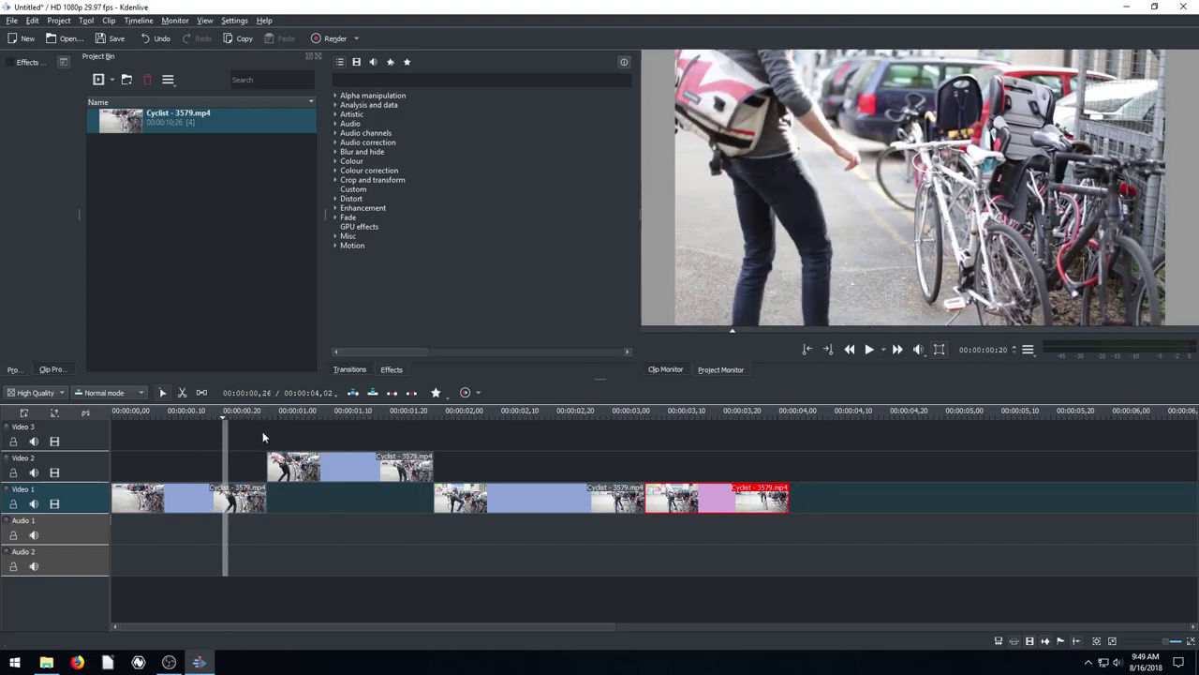
click(237, 418)
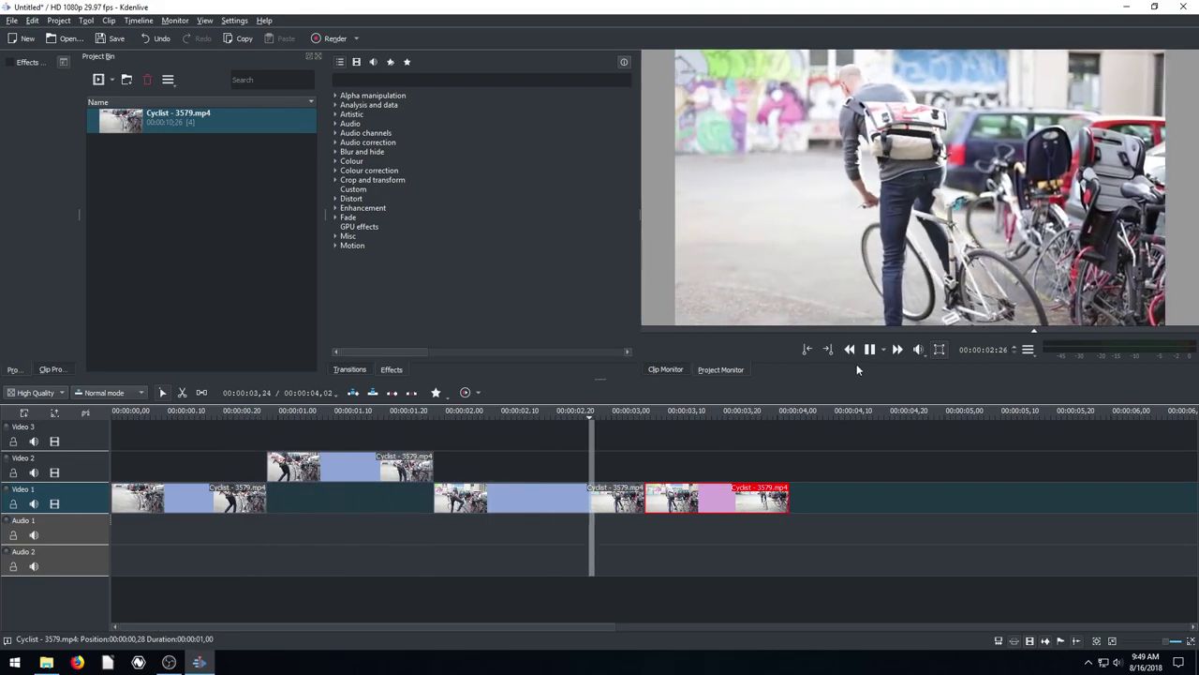
click(870, 348)
drag(335, 465, 336, 489)
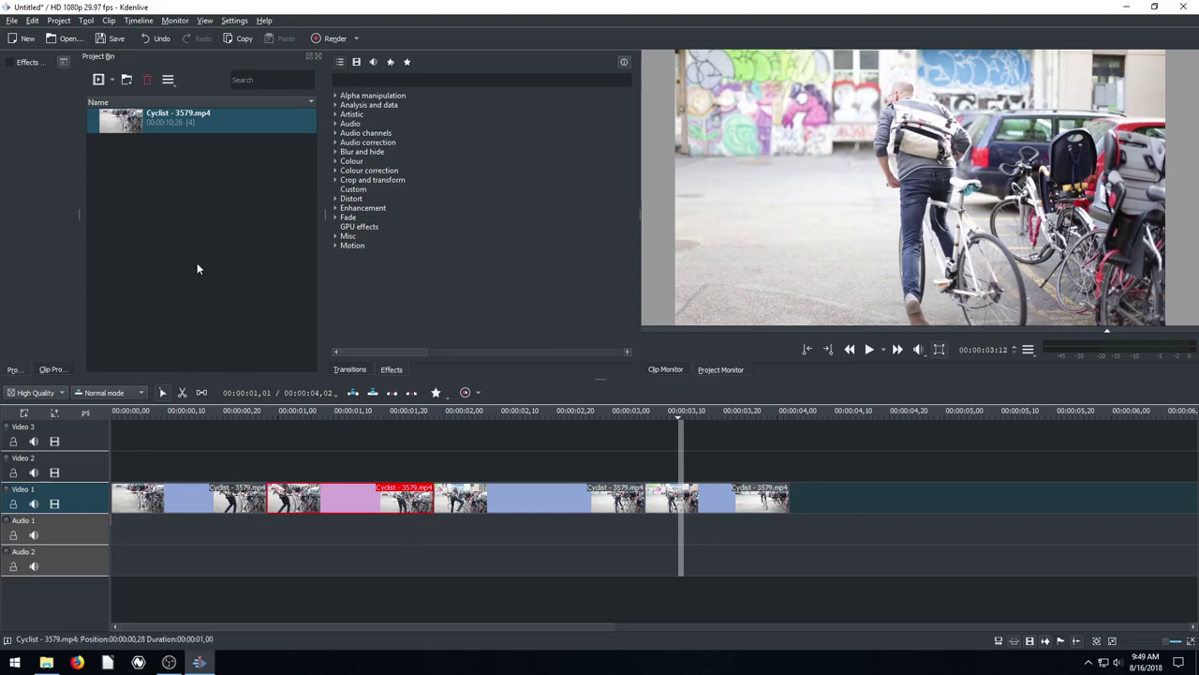
- Import 162473_kastenfrosch_successful.mp3 from the Music folder into the Project Bin
click(46, 661)
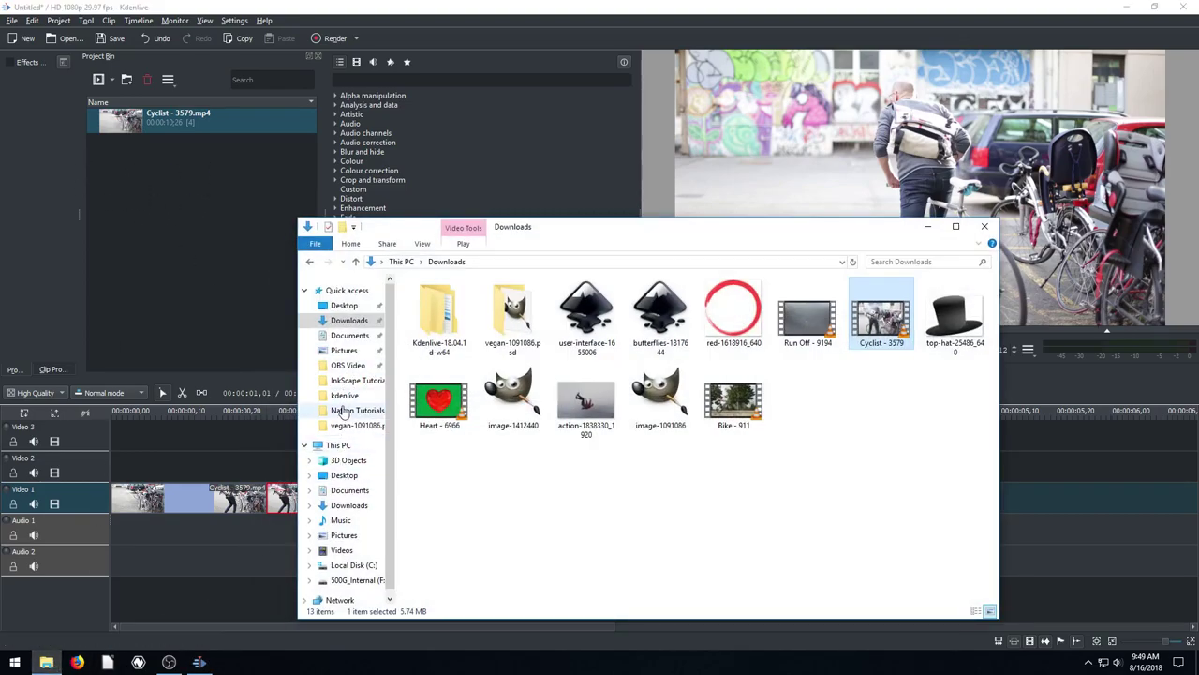
click(341, 521)
drag(438, 300, 225, 248)
click(926, 227)
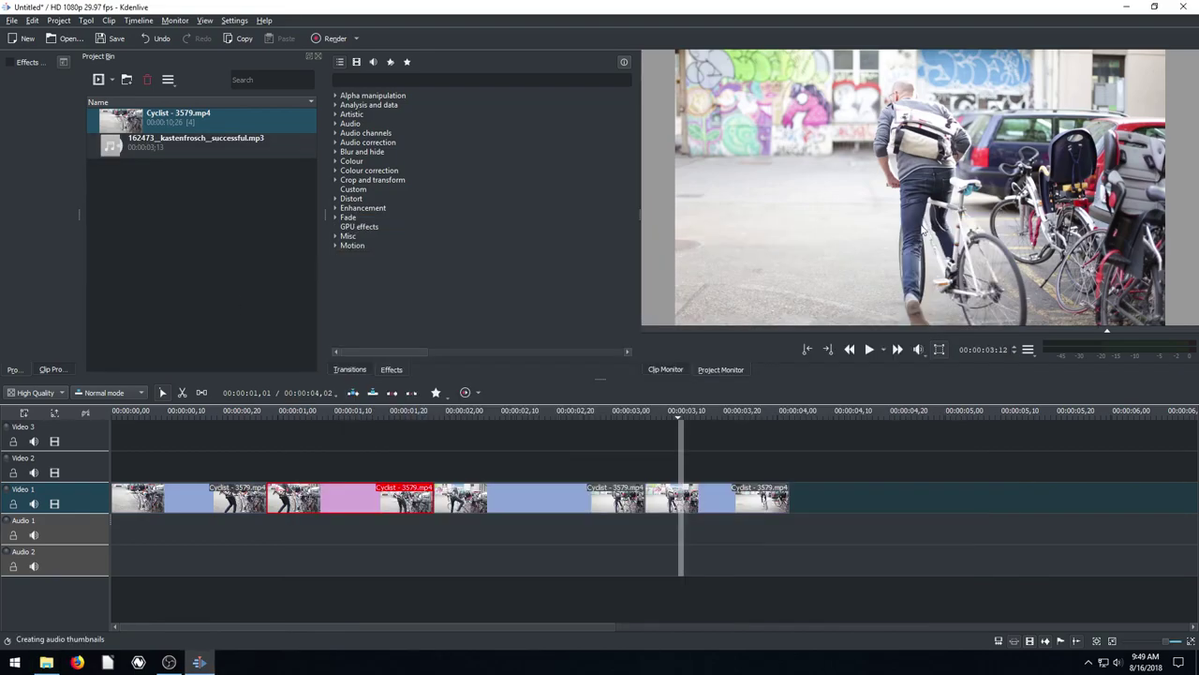
- Place 162473_kastenfrosch_successful.mp3 on Audio 1 from the timeline start and preview it
drag(133, 147, 223, 521)
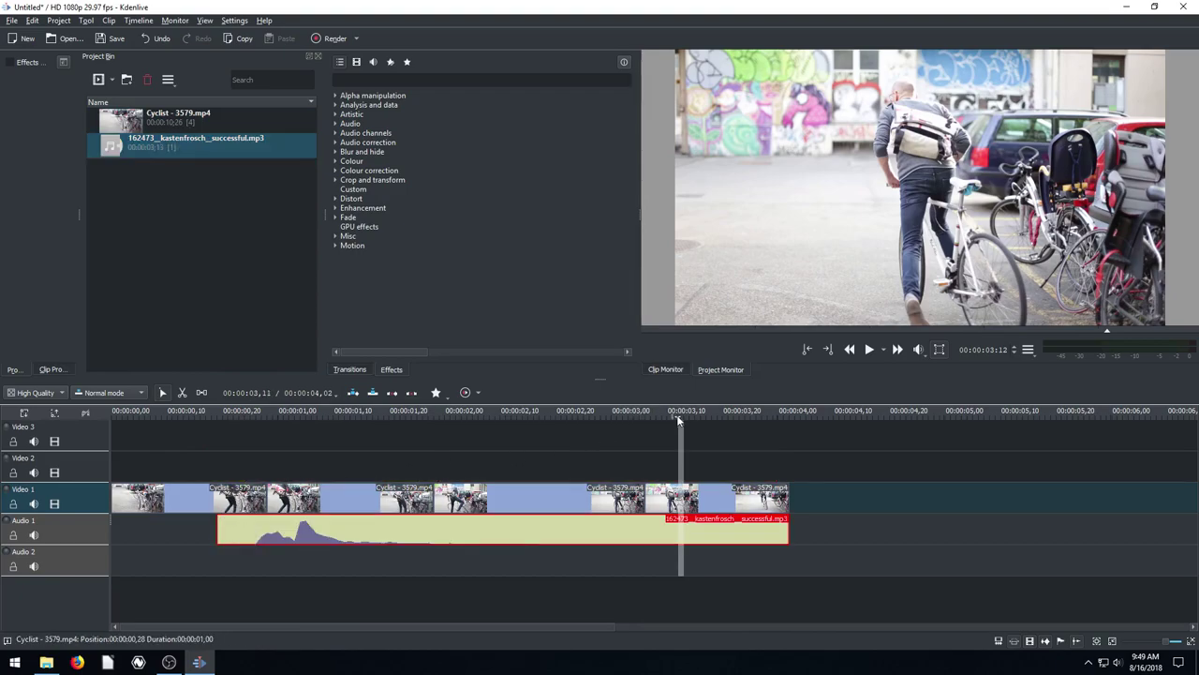
drag(679, 419, 180, 428)
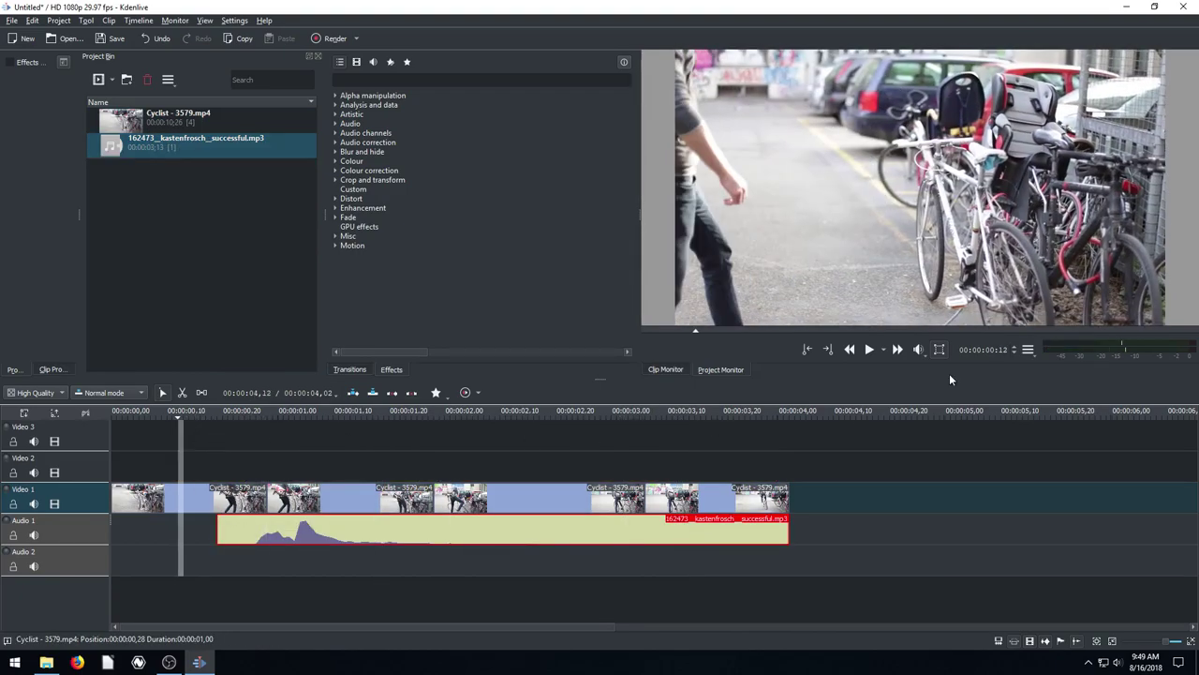
click(869, 350)
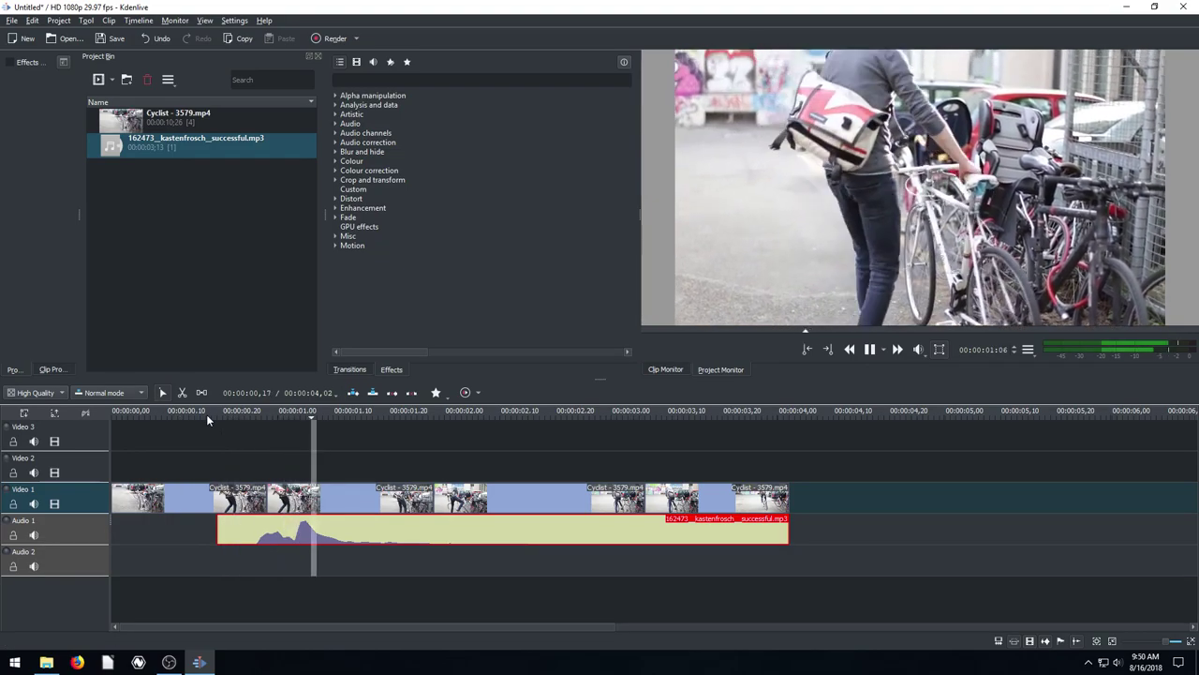
key(space)
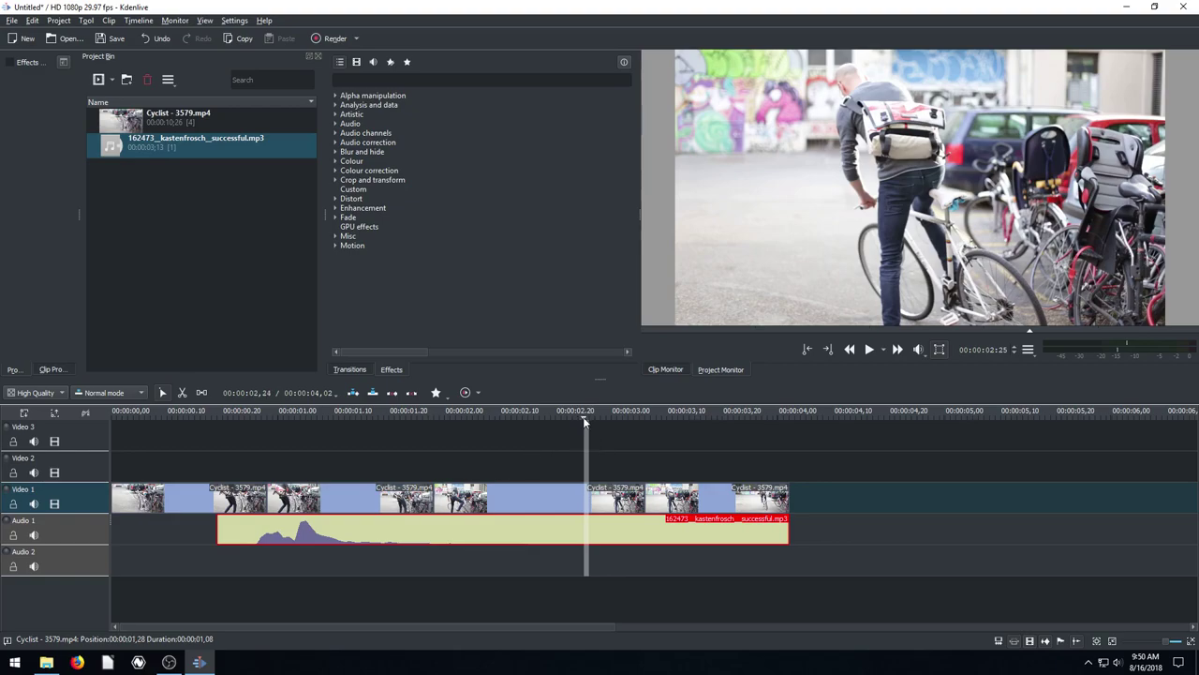
click(700, 498)
click(448, 530)
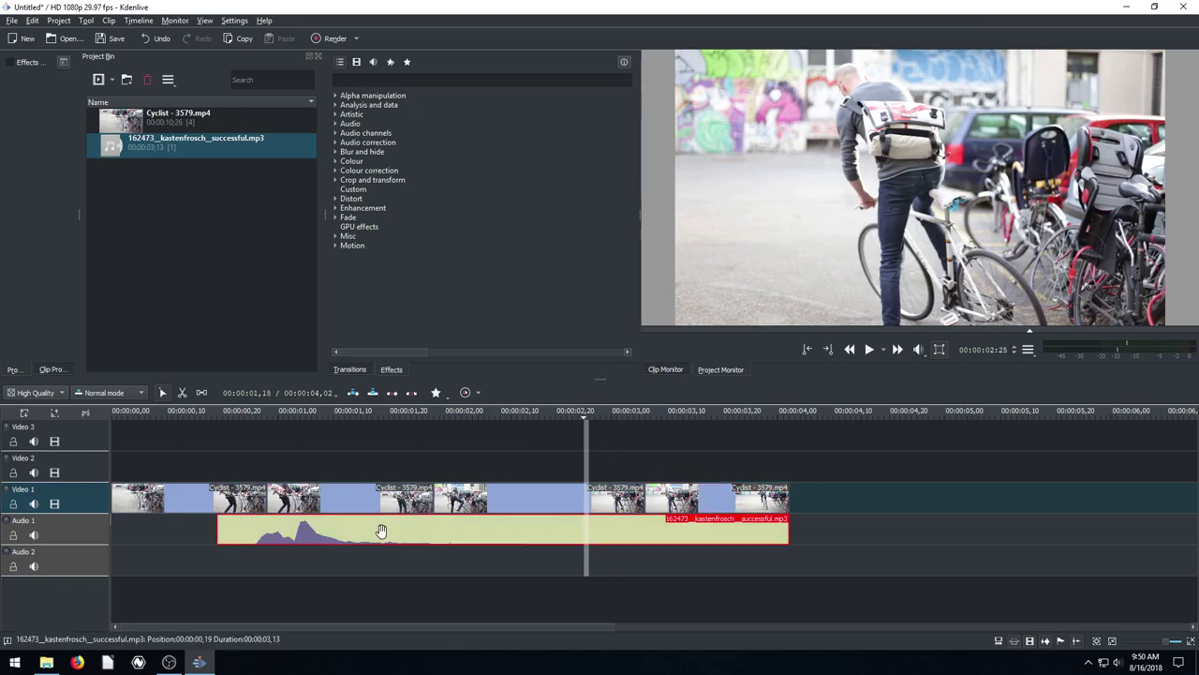
- Move the music to the timeline start and delete the last cyclist section on Video 1
drag(380, 530, 274, 530)
click(755, 502)
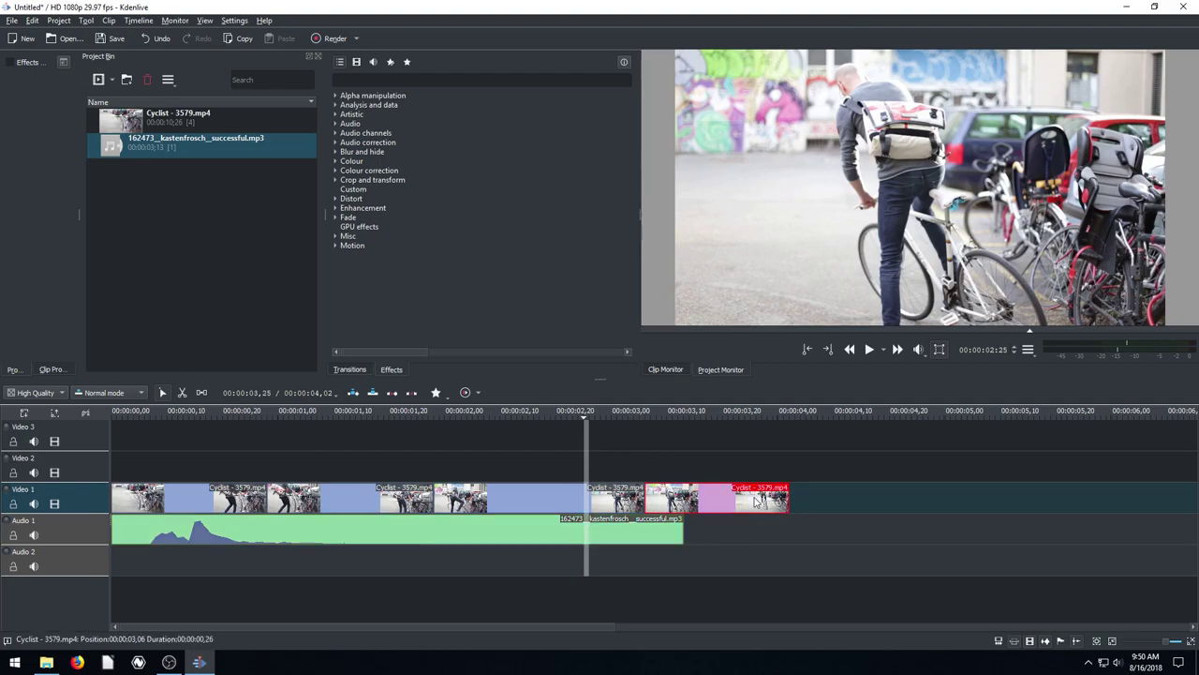
key(Delete)
- Trim the music so it ends with the video at 00:00:03,06, and return the playhead to the start
click(651, 530)
drag(683, 530, 649, 530)
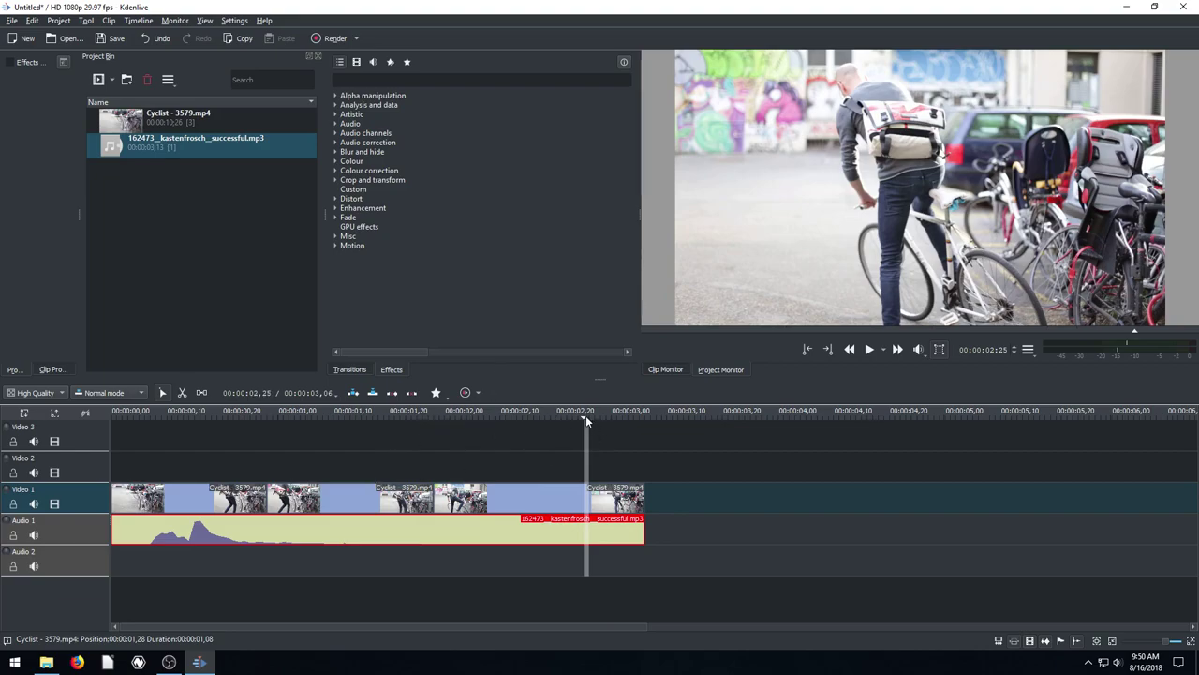
drag(586, 415, 112, 420)
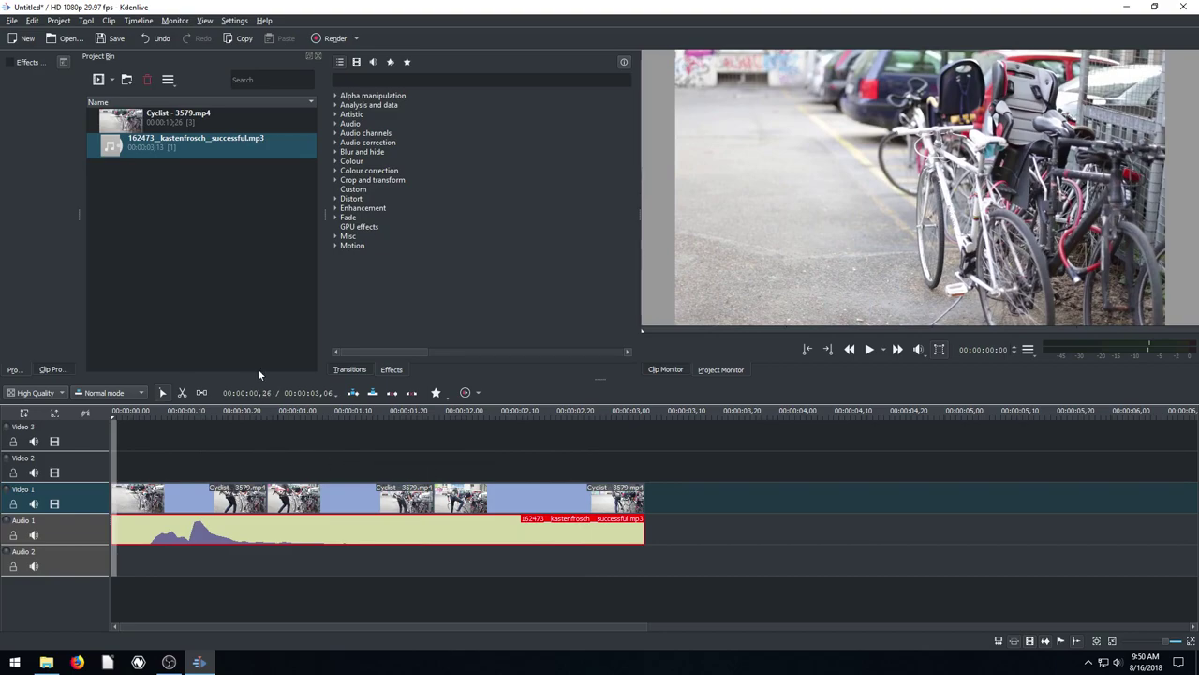
- Save the project as my_video.kdenlive in Documents
click(329, 39)
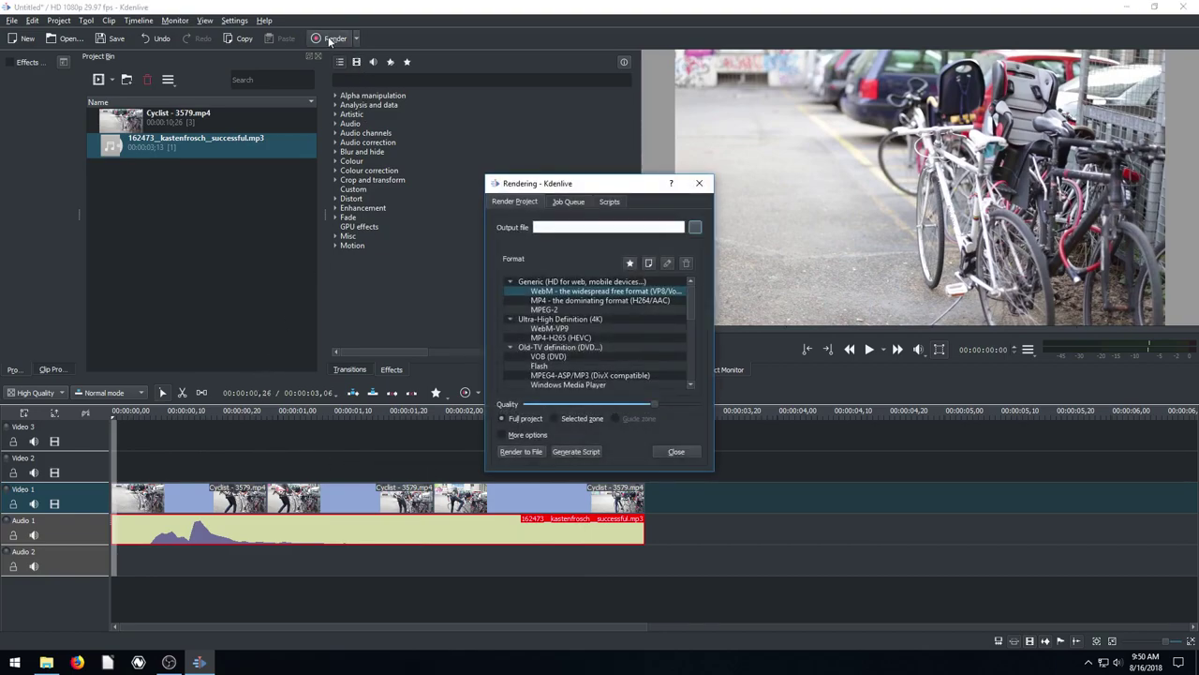
click(676, 452)
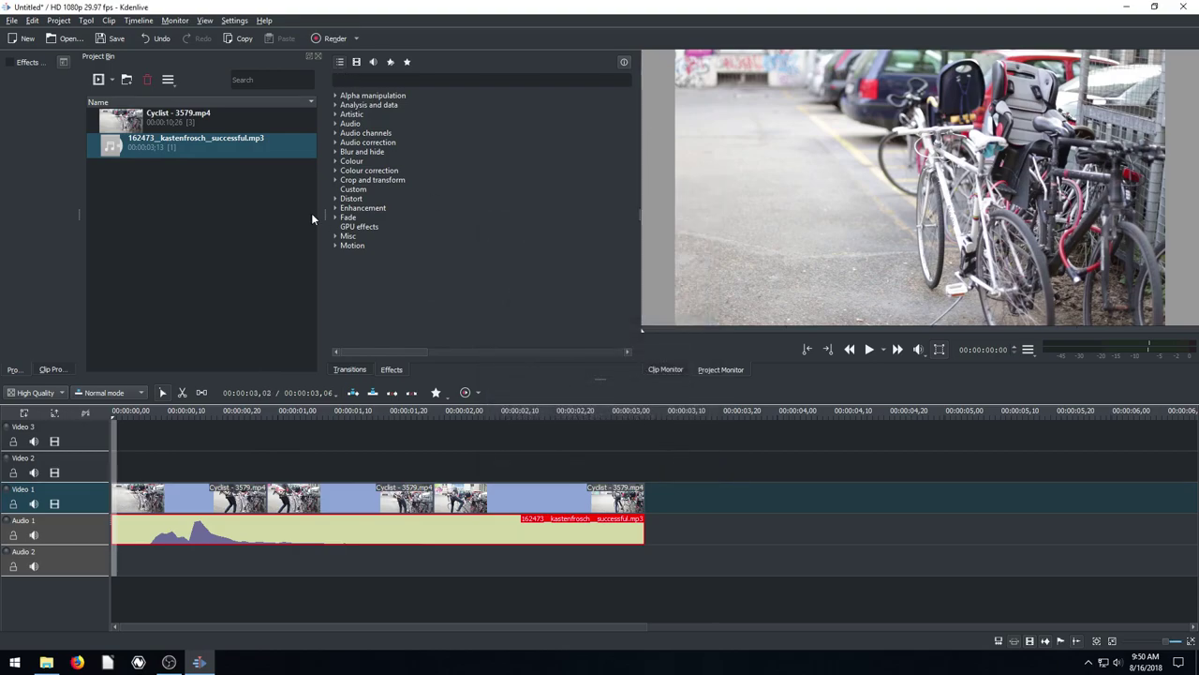
click(13, 21)
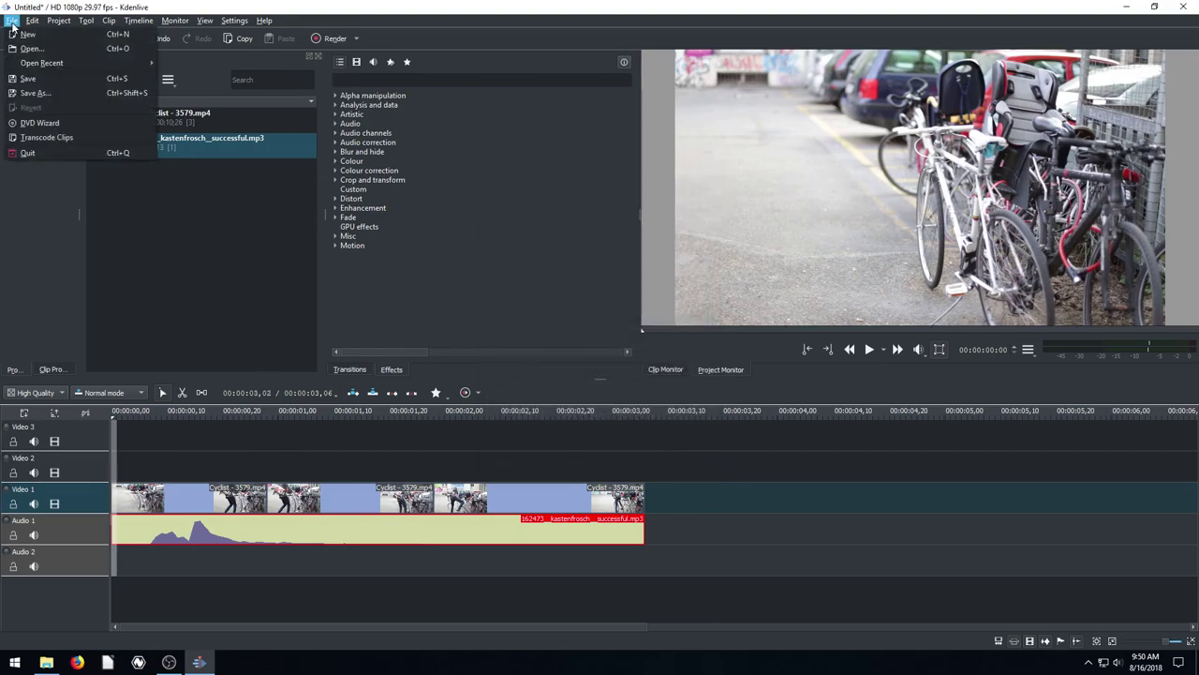
click(26, 79)
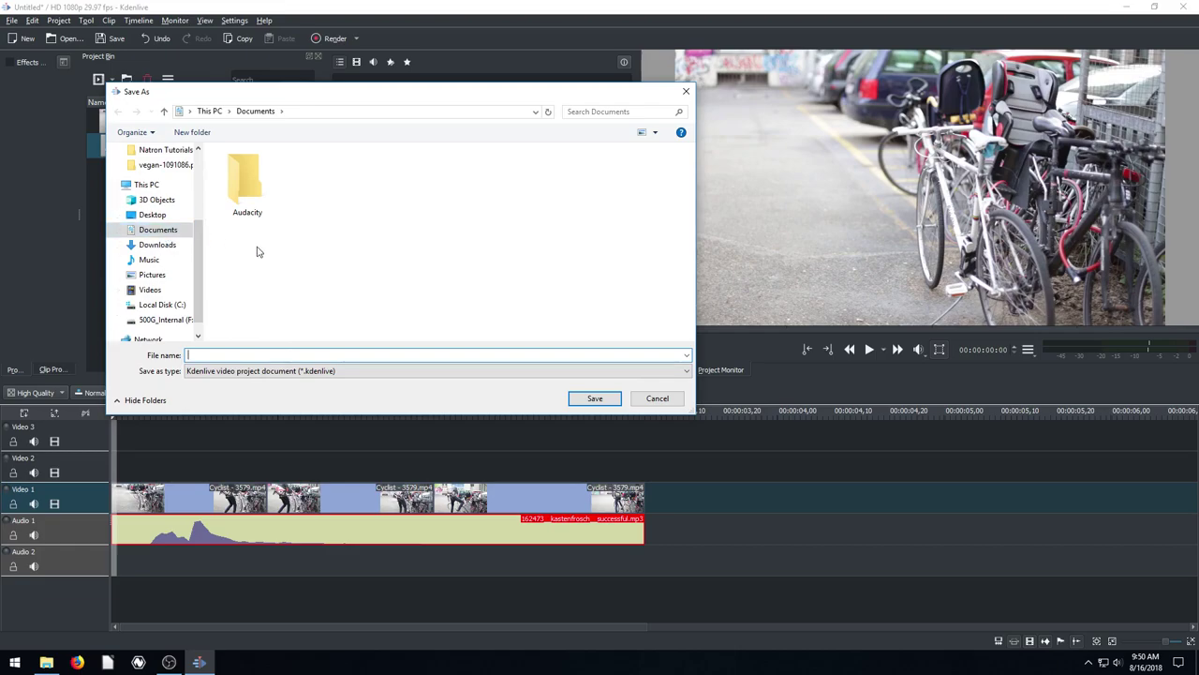
text(my_video)
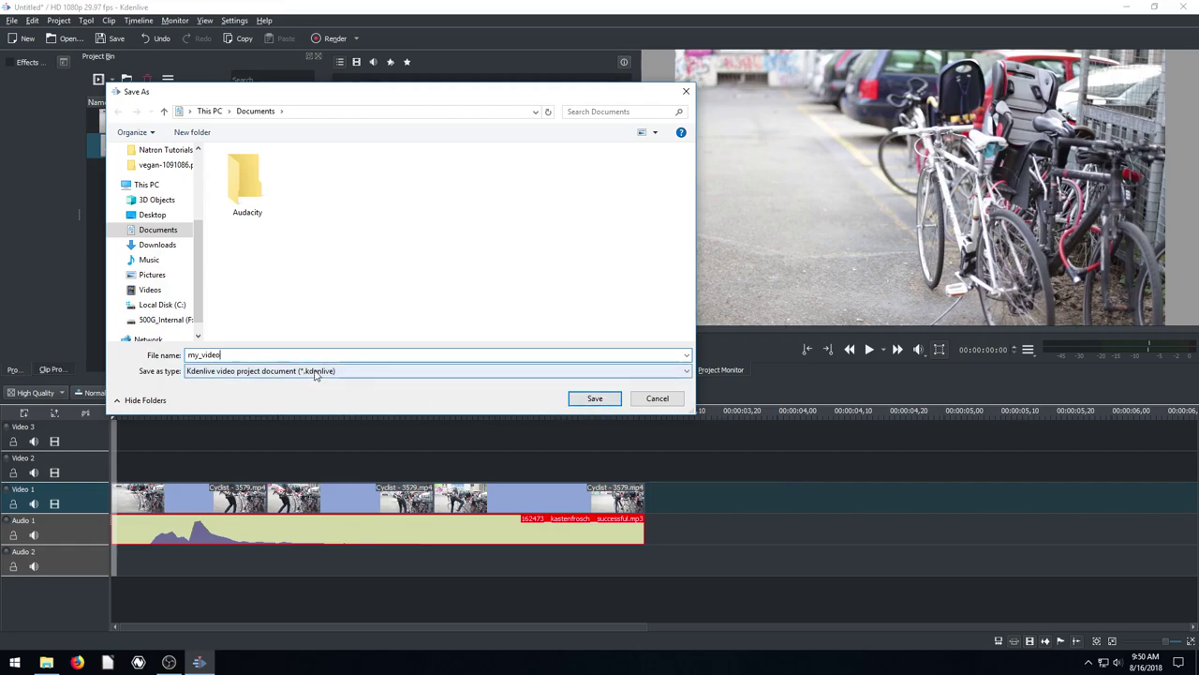
click(595, 399)
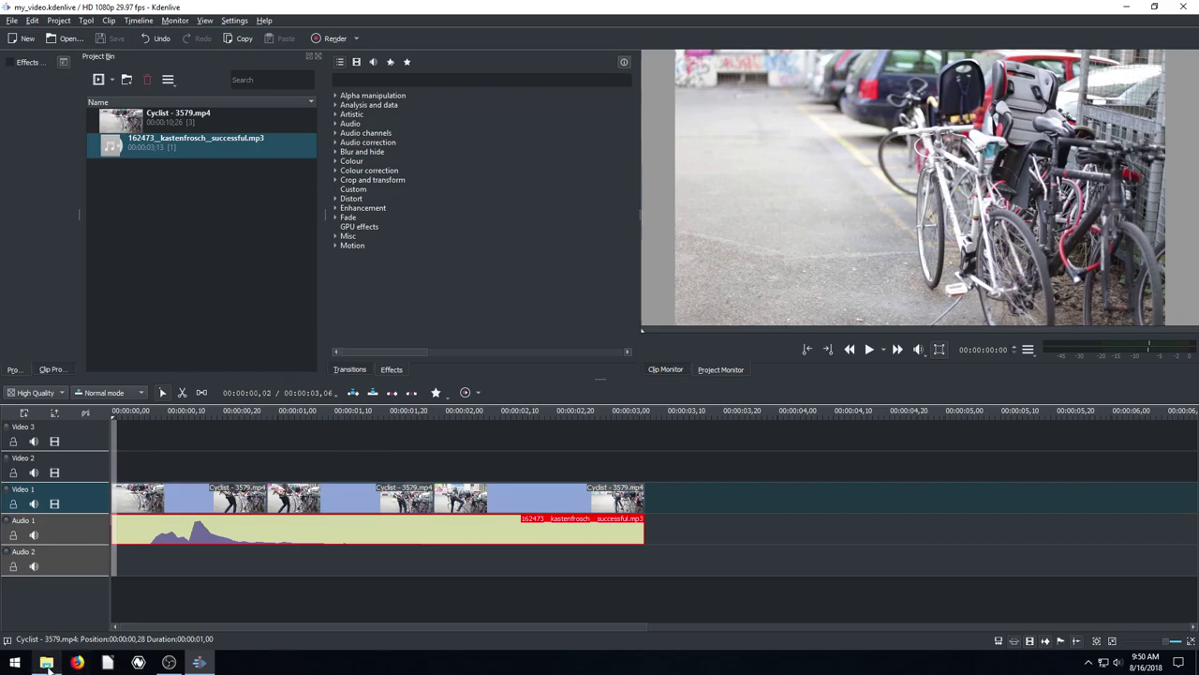
click(46, 663)
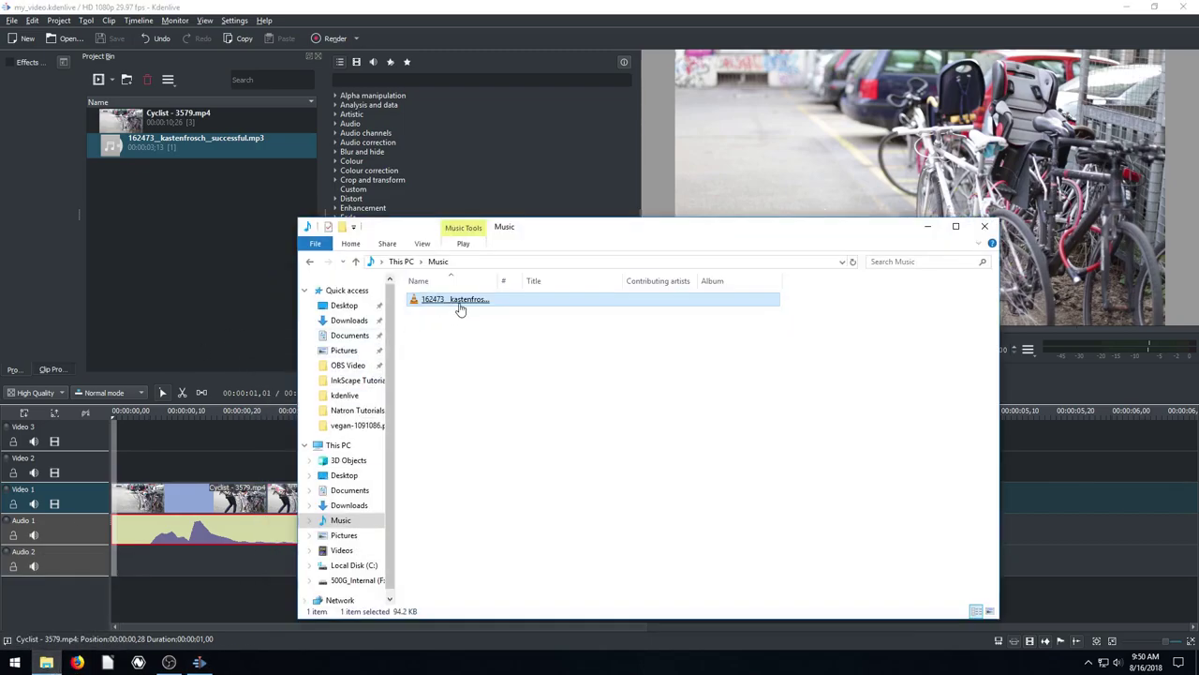
click(347, 335)
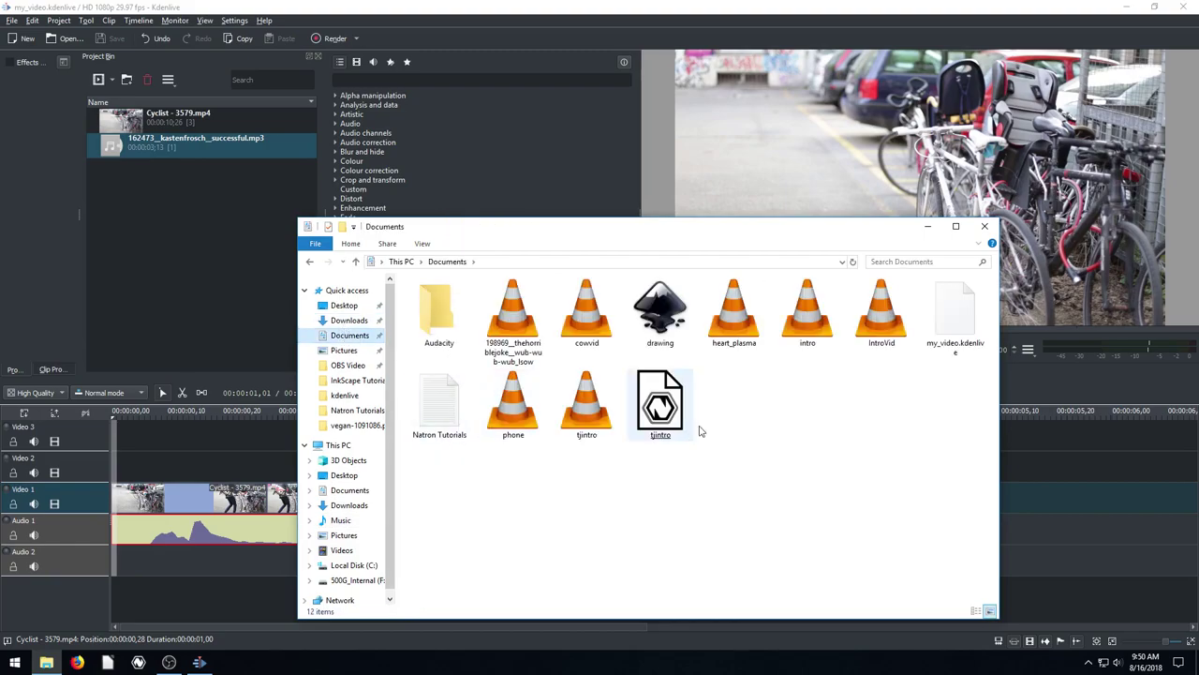
right_click(932, 339)
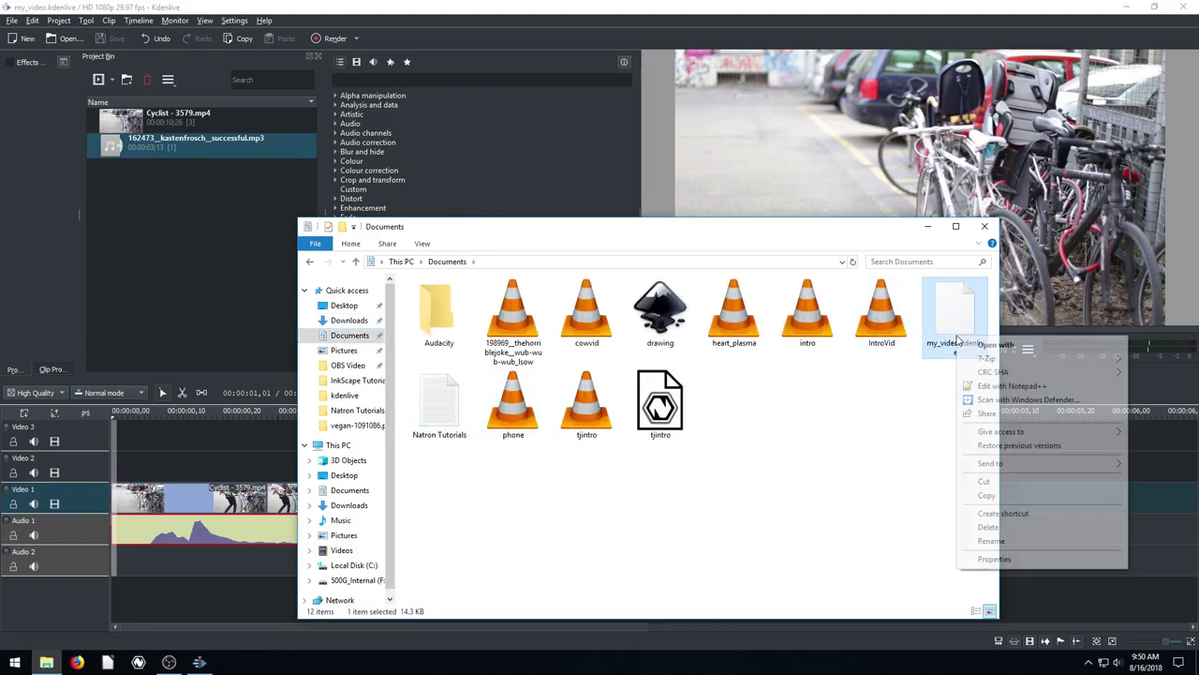
click(993, 560)
drag(1074, 339, 637, 266)
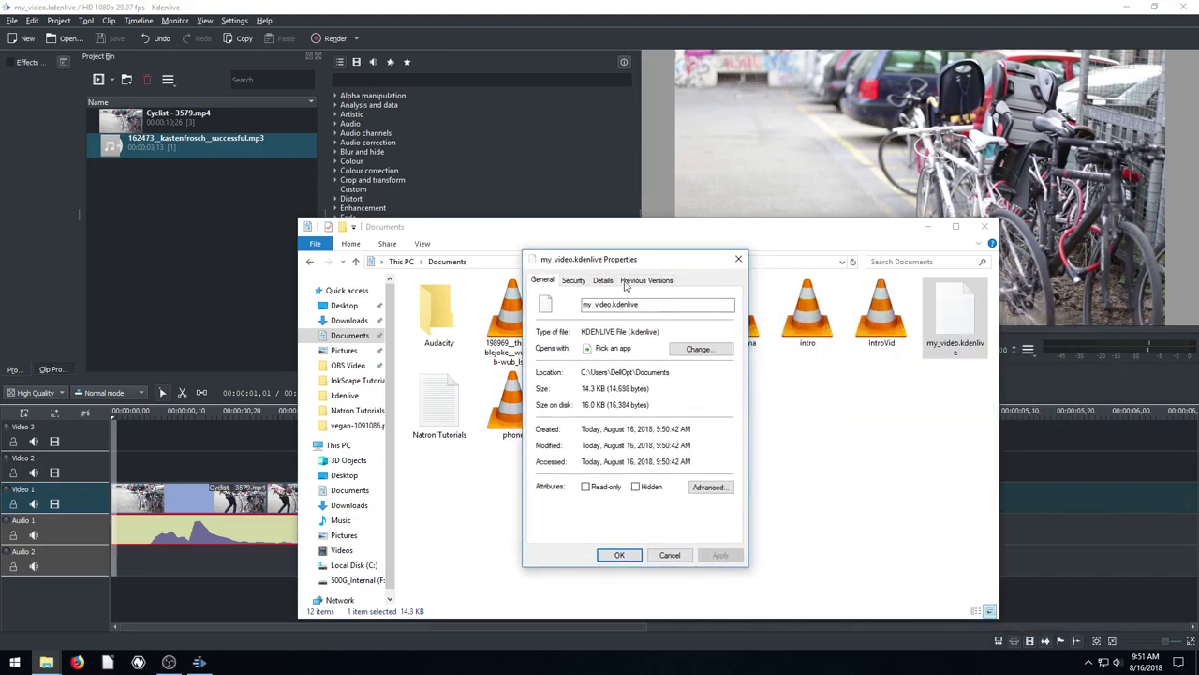
click(739, 261)
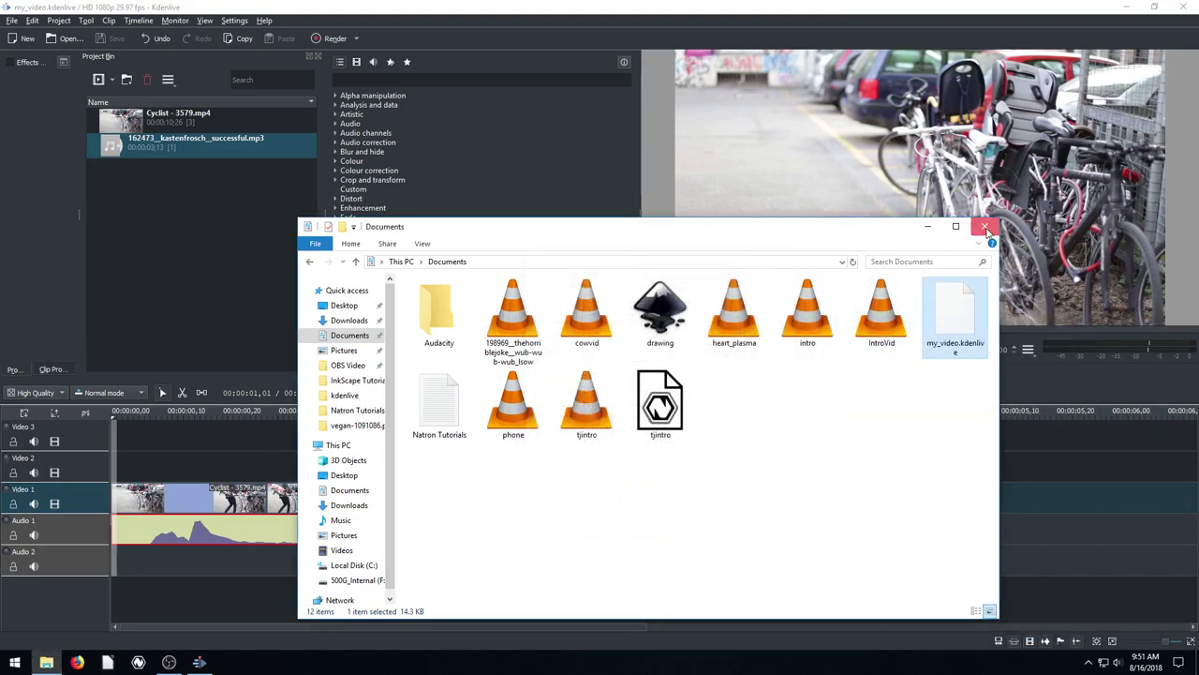
click(985, 226)
click(12, 21)
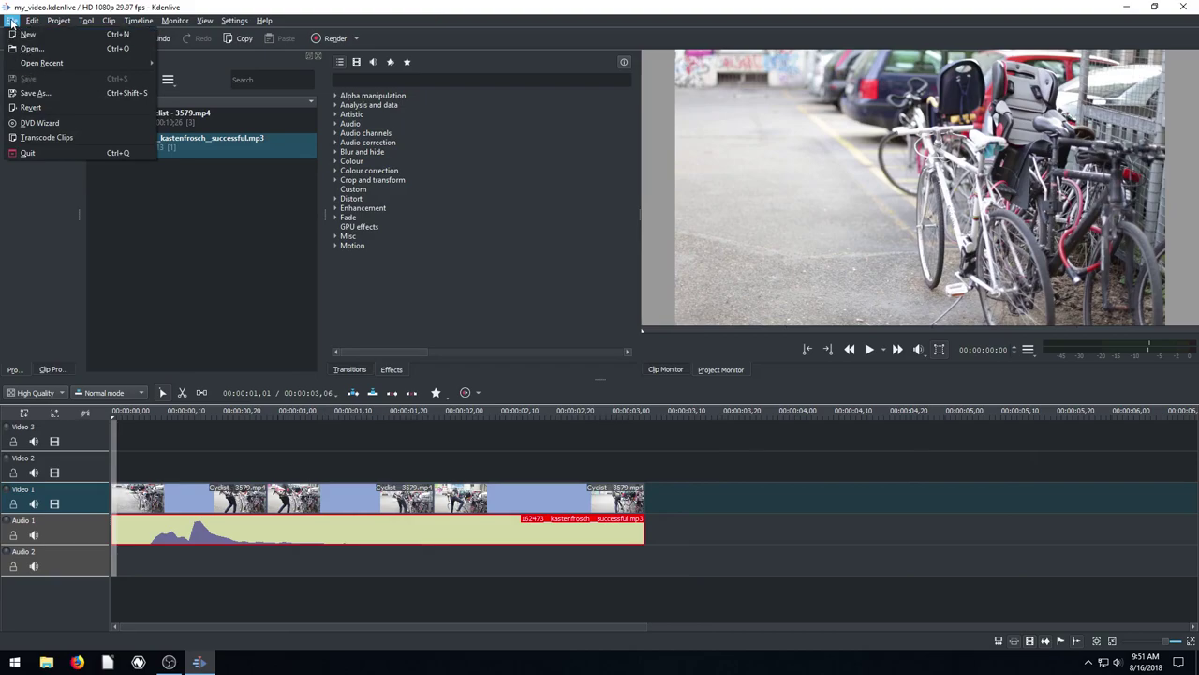
- In the Rendering dialog, set the output file to 'test' on the Desktop
click(12, 22)
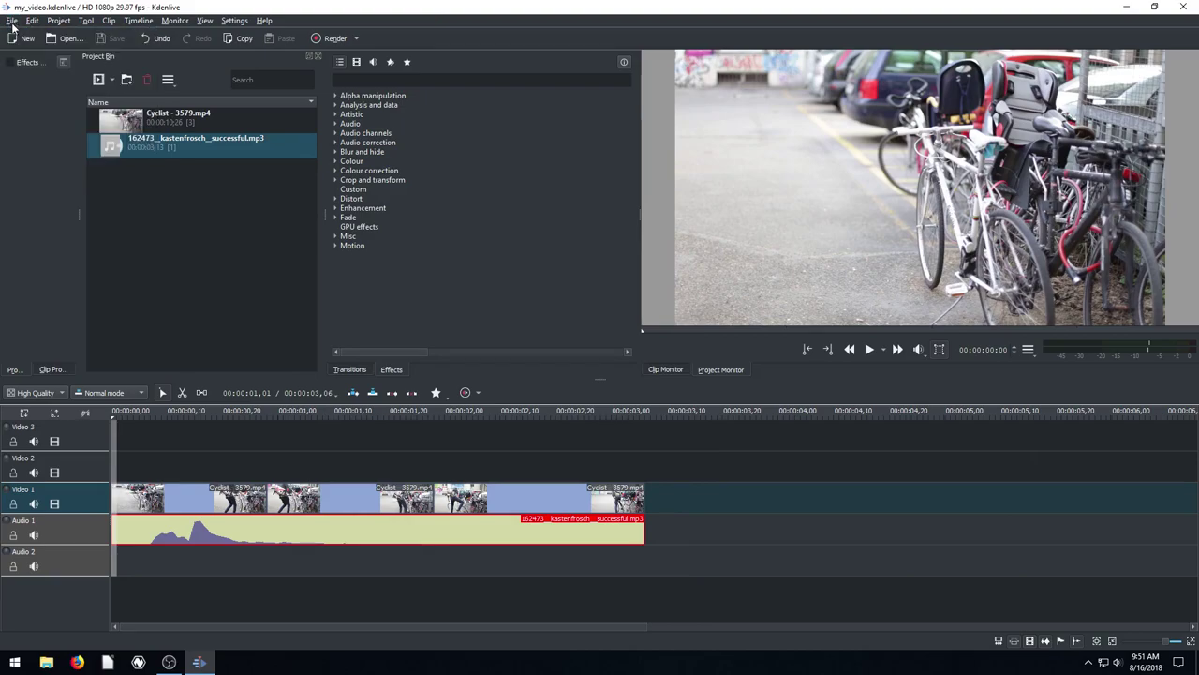
click(330, 38)
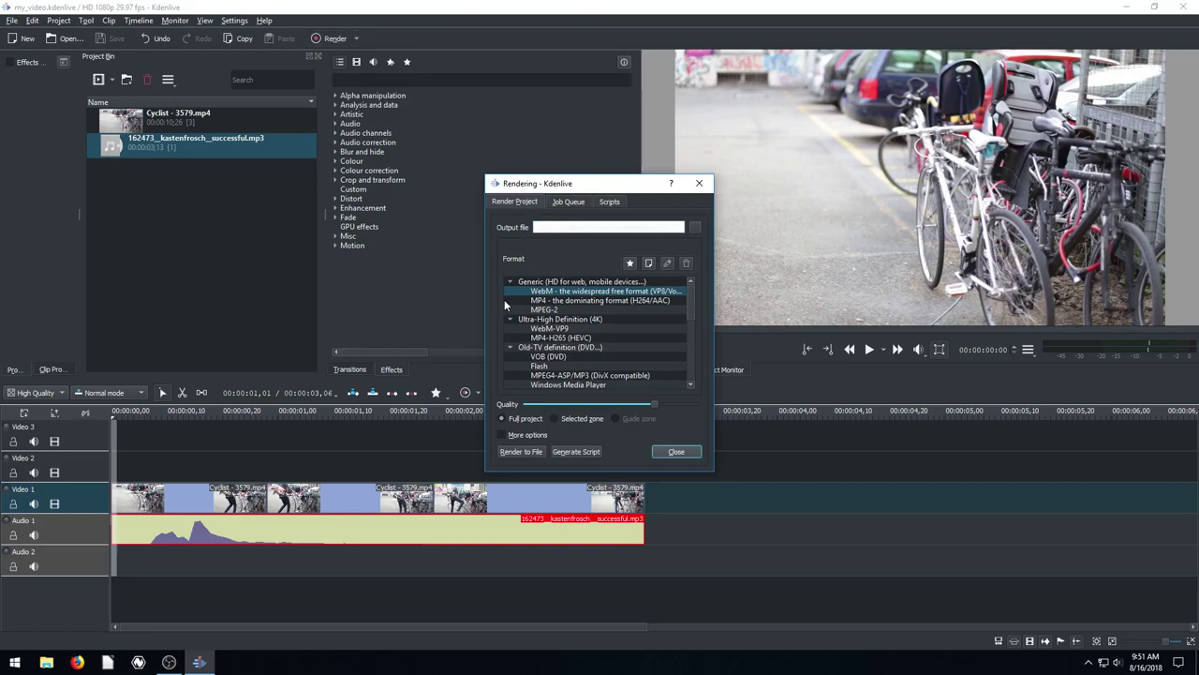
click(695, 228)
click(536, 260)
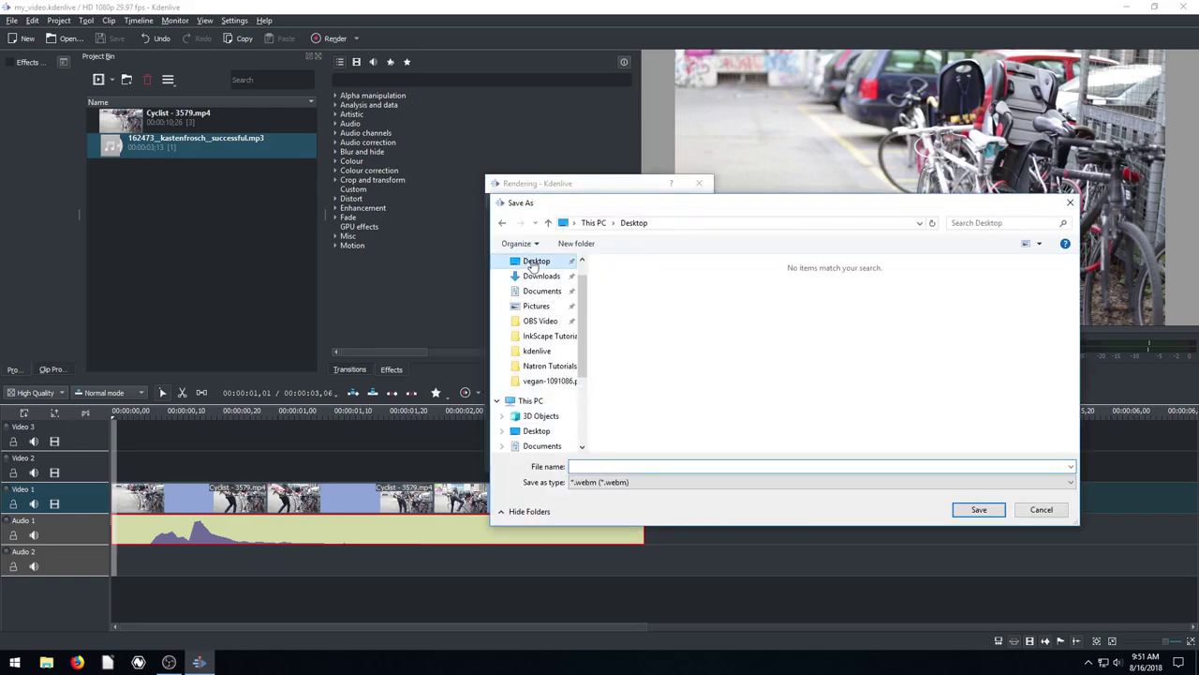
click(588, 465)
text(t)
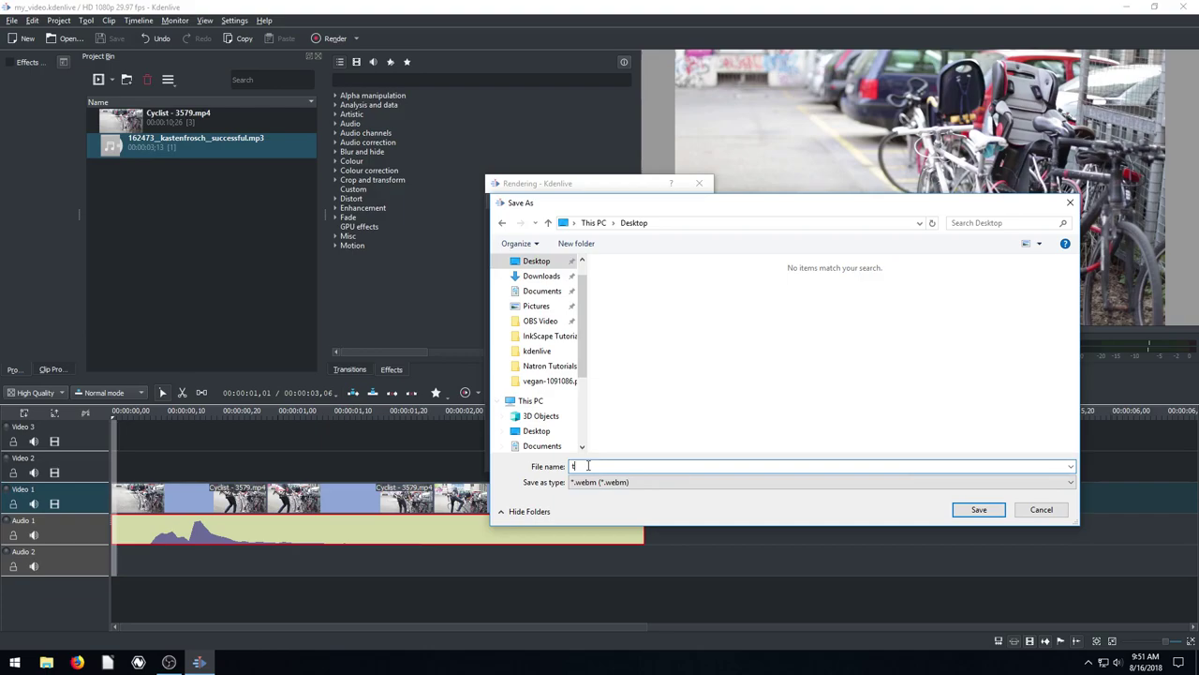
text(est)
click(978, 509)
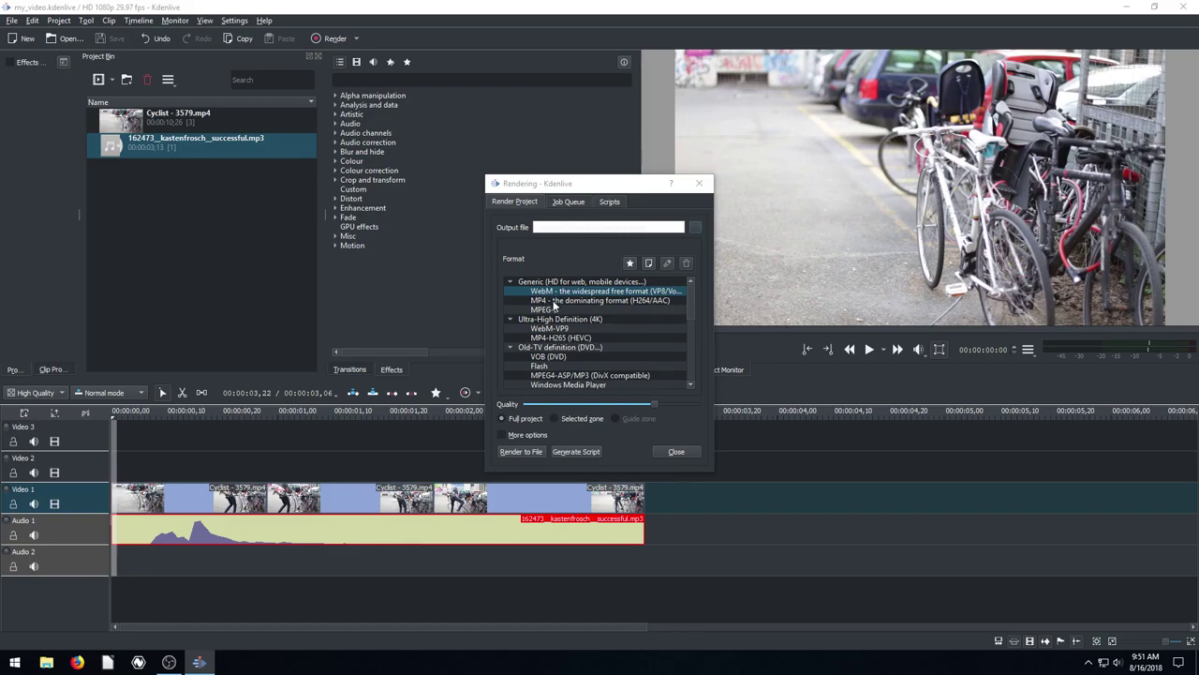
- Choose 'MP4 - the dominating format (H264/AAC)' as the render format, leaving the output location unchanged
click(552, 301)
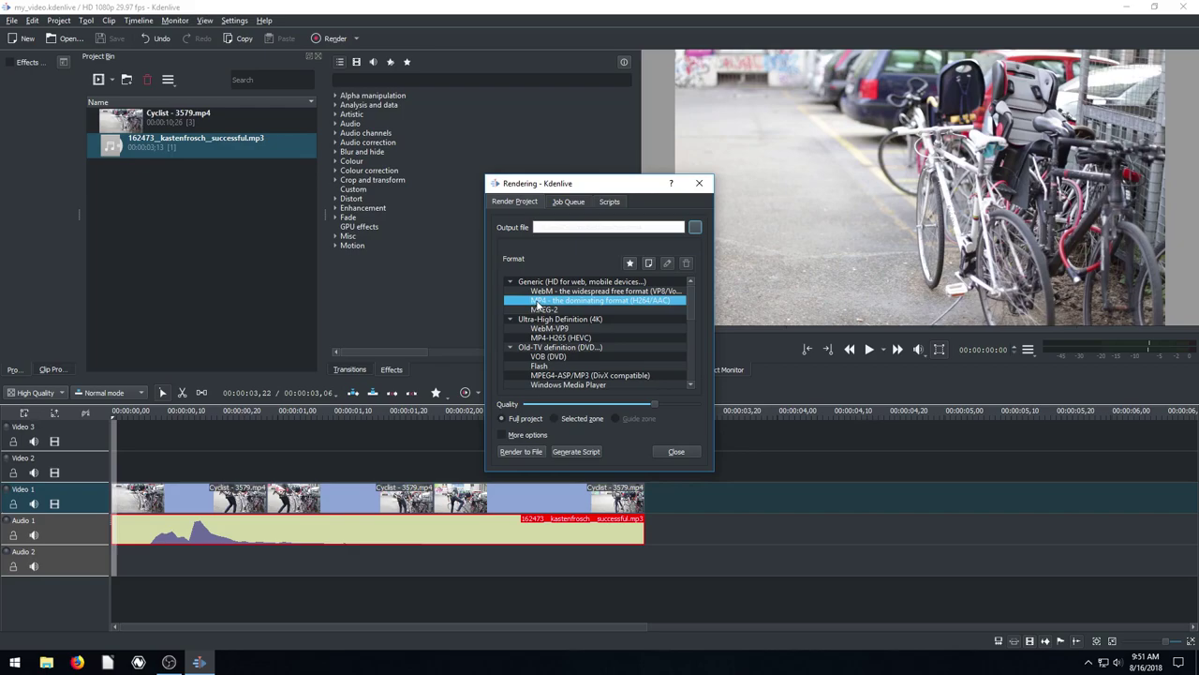
drag(693, 299, 693, 342)
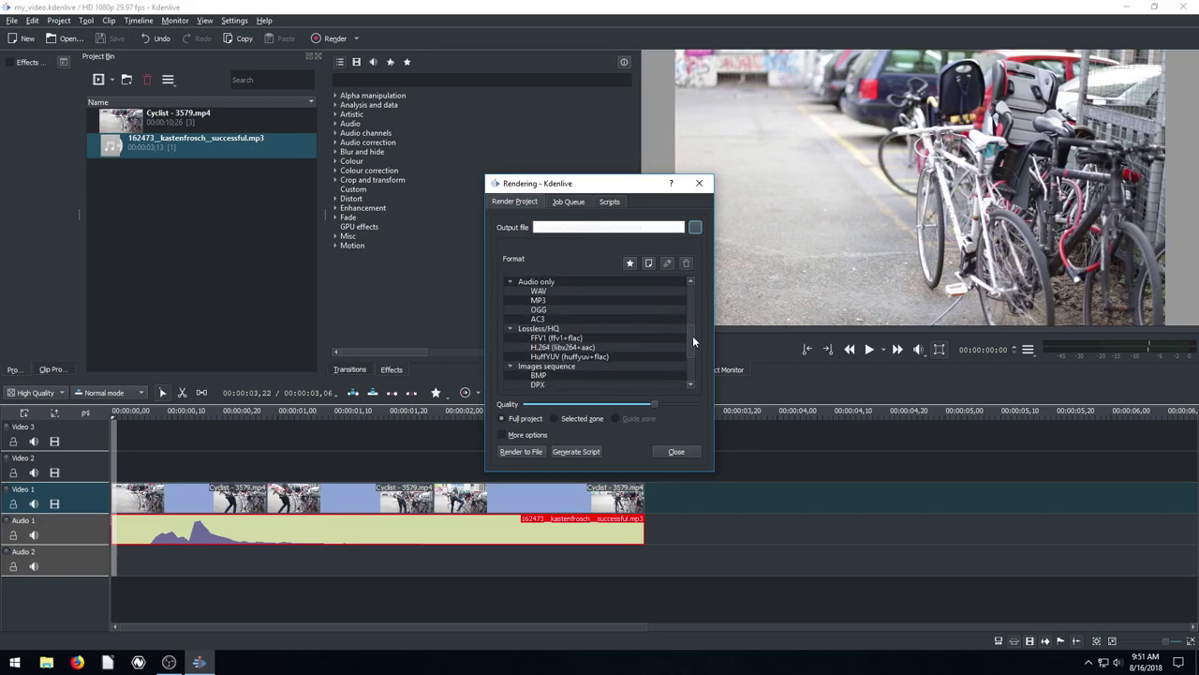
scroll(691, 336, up, 2)
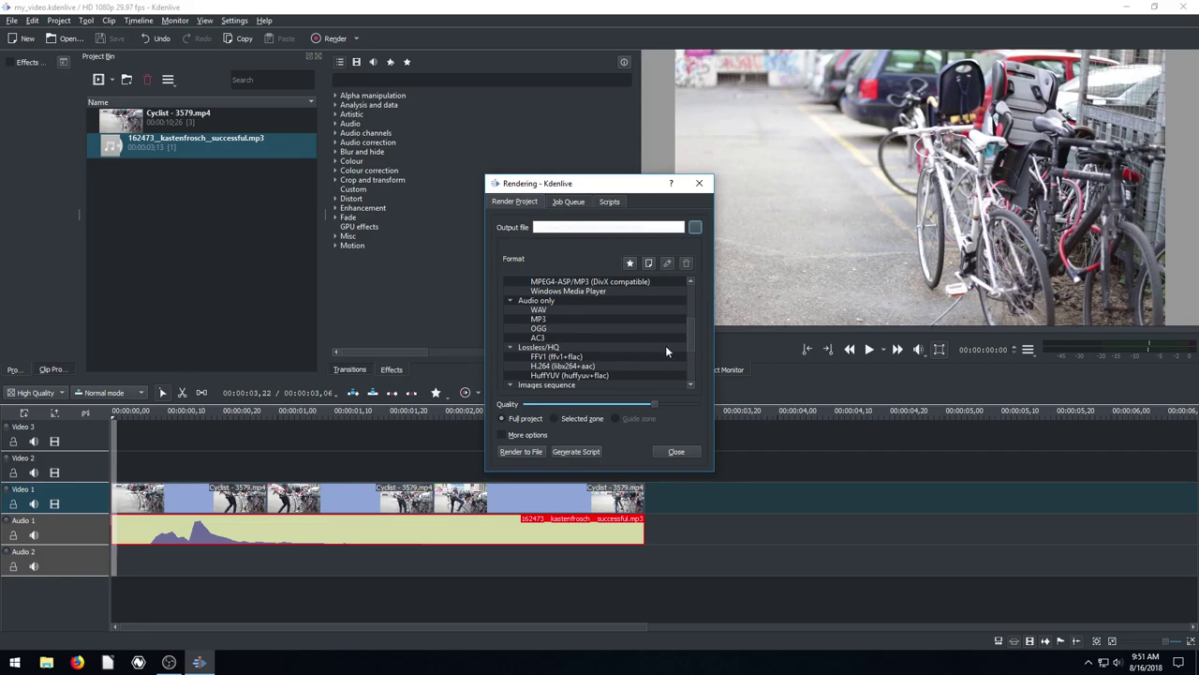
scroll(693, 338, down, 3)
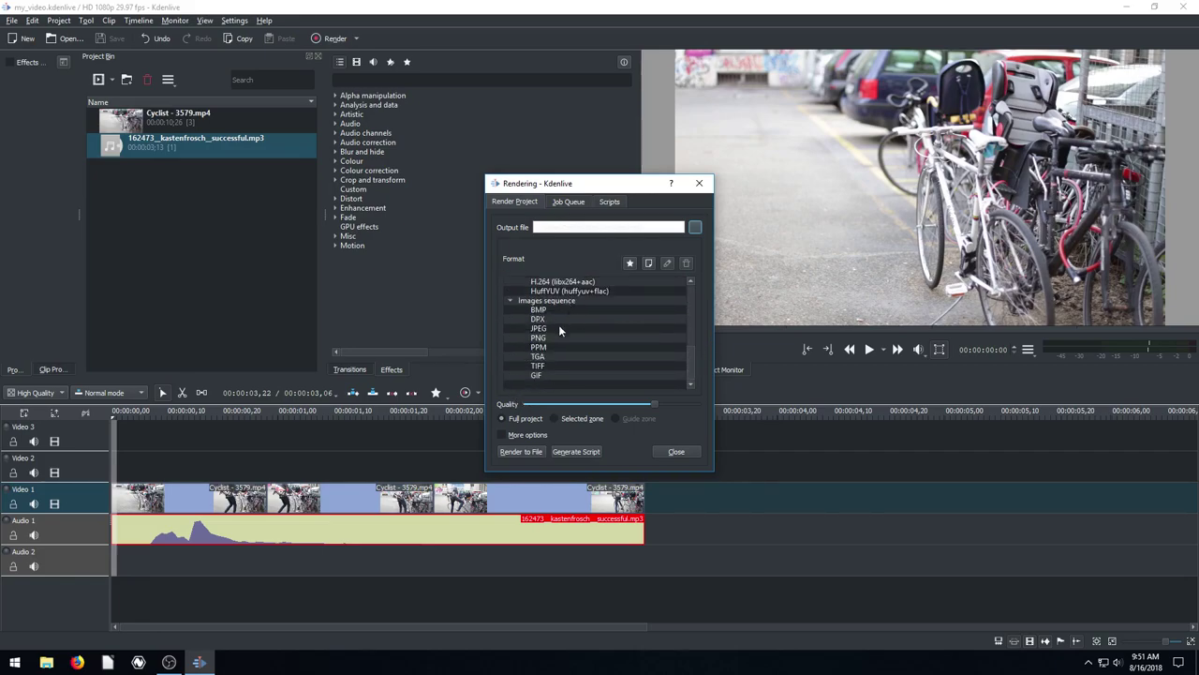
drag(693, 373, 686, 325)
click(540, 301)
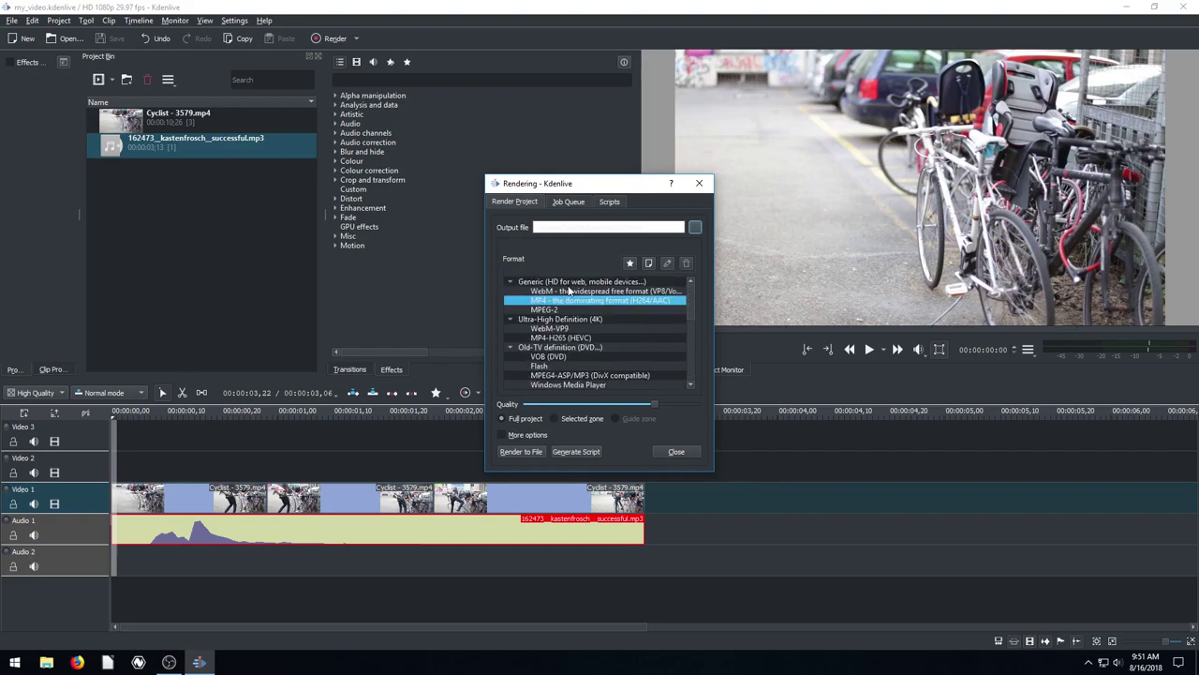
click(535, 228)
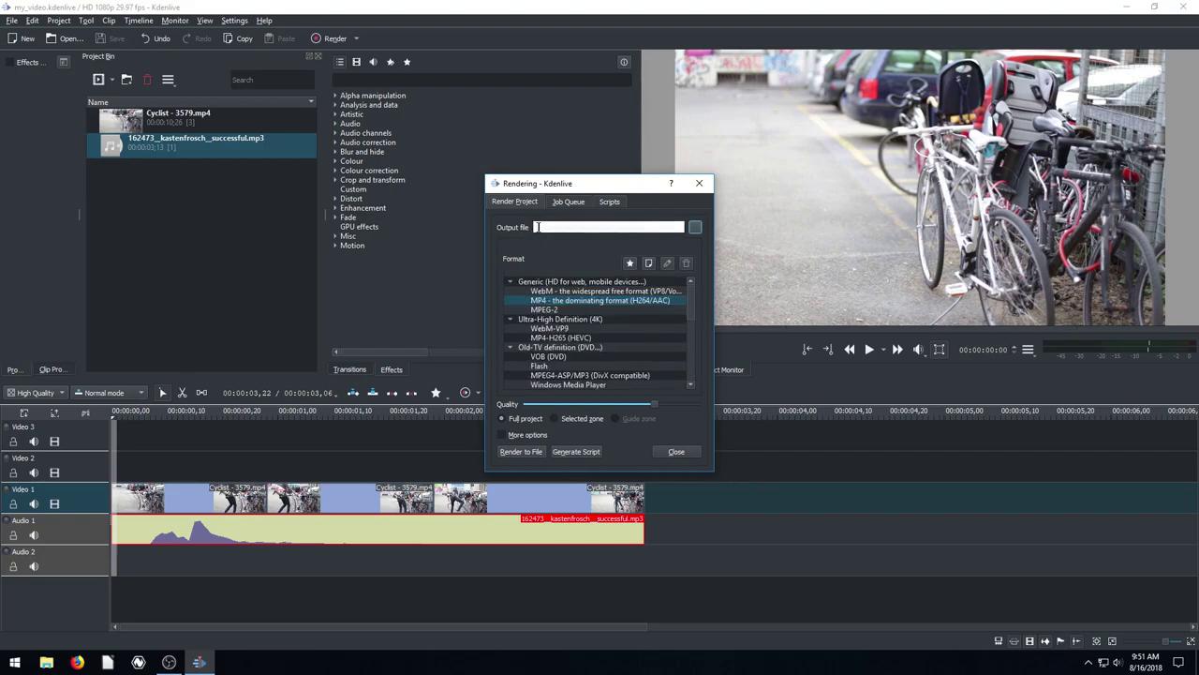
click(695, 227)
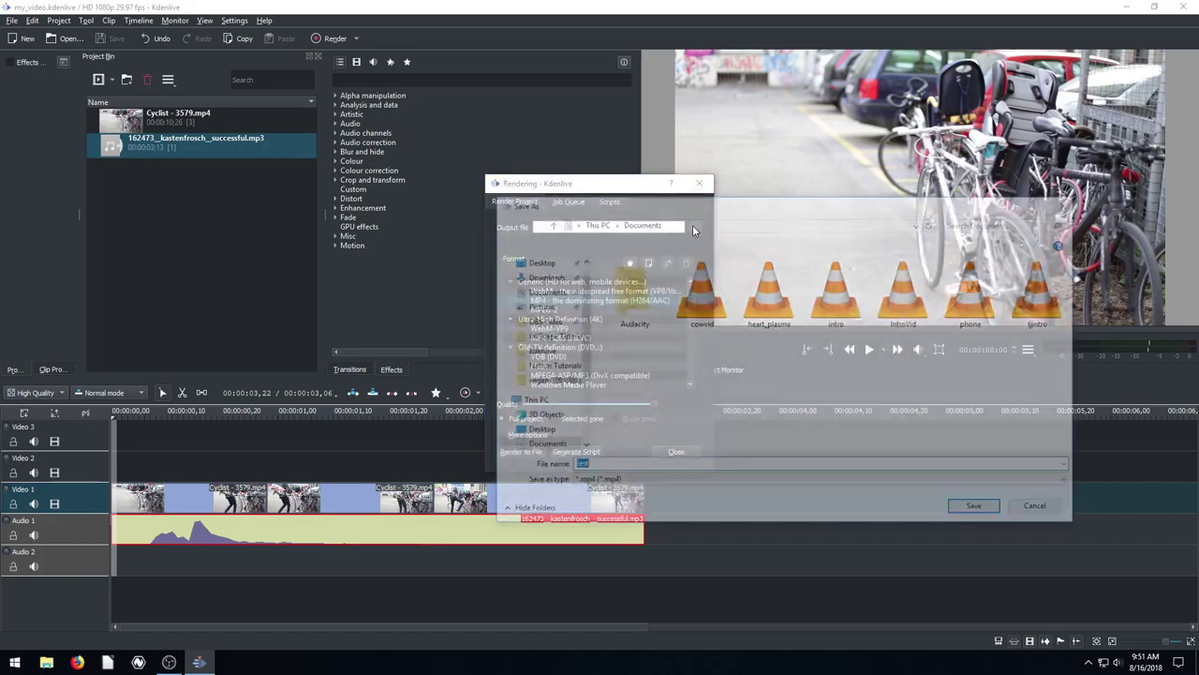
click(1041, 509)
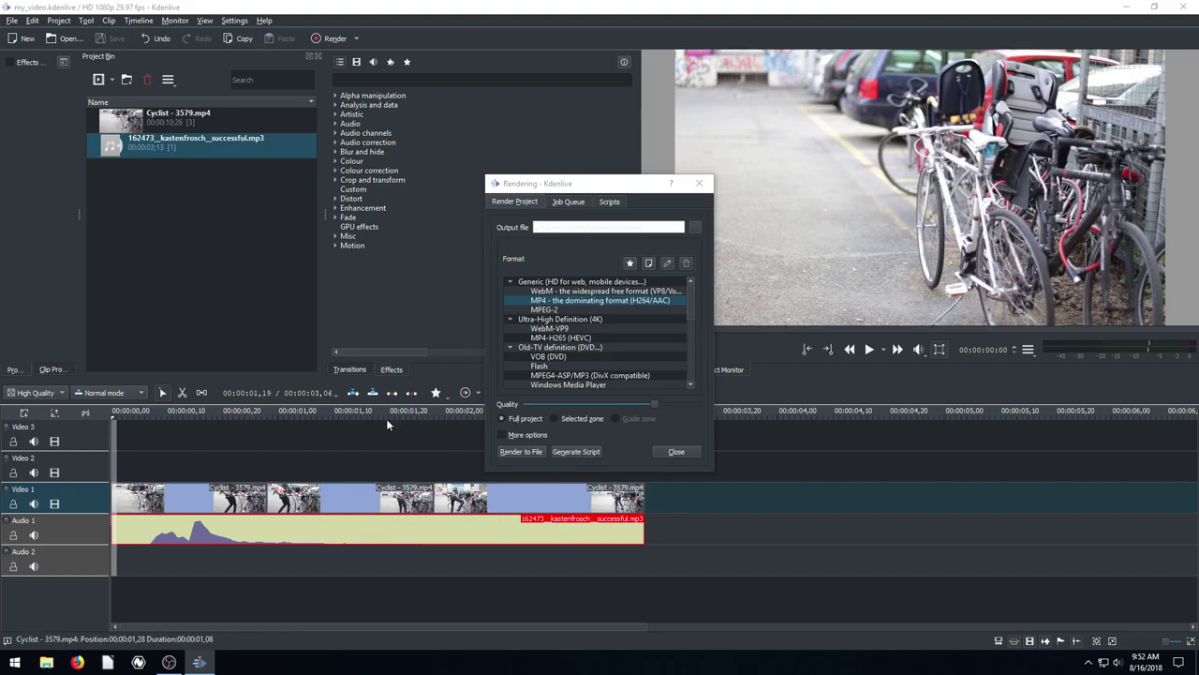
- Render the full project to test.mp4 on the Desktop, then minimize Kdenlive
click(555, 418)
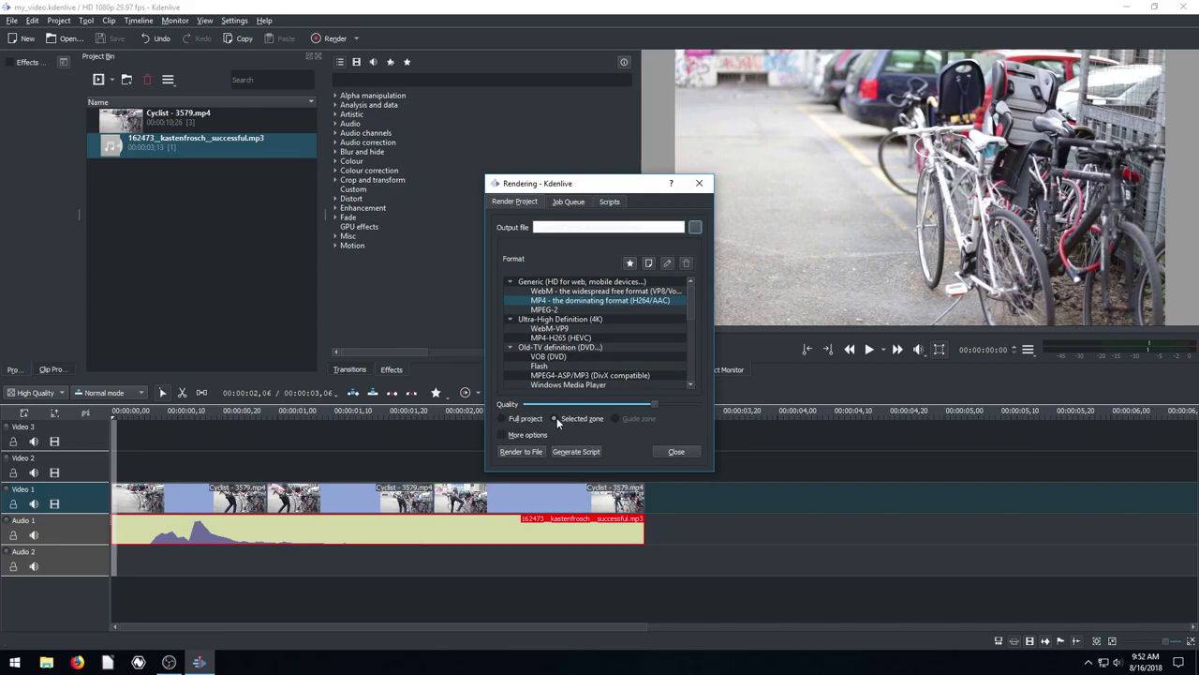
click(502, 419)
click(520, 452)
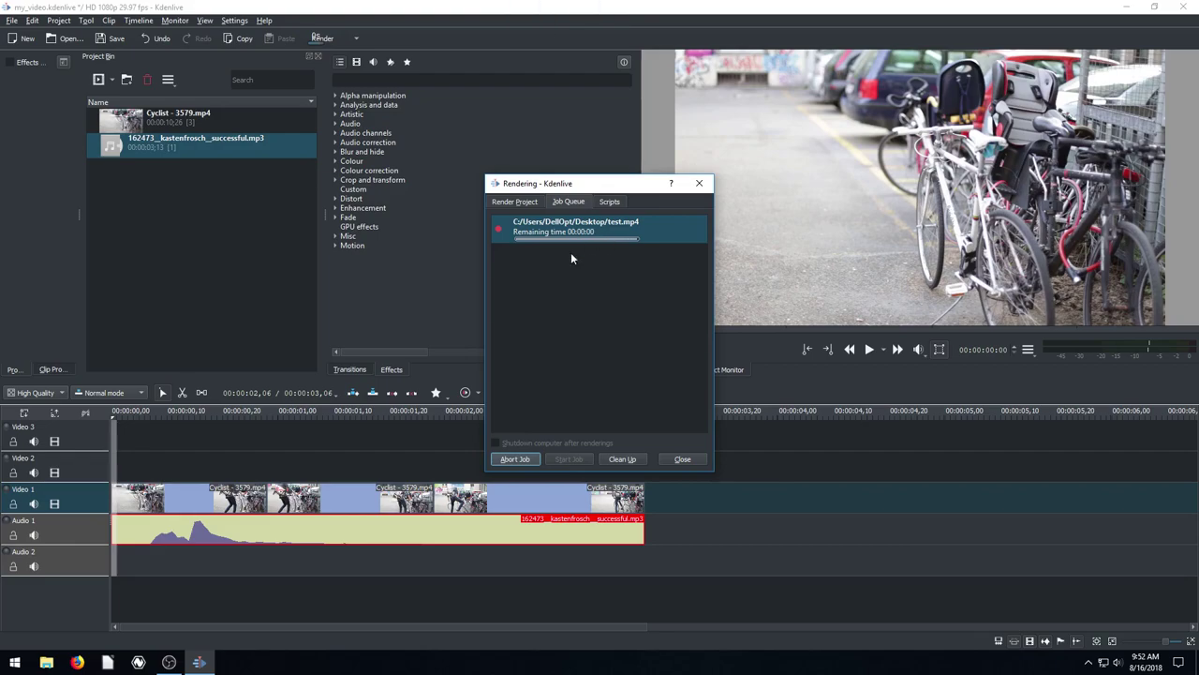
click(684, 459)
click(1127, 7)
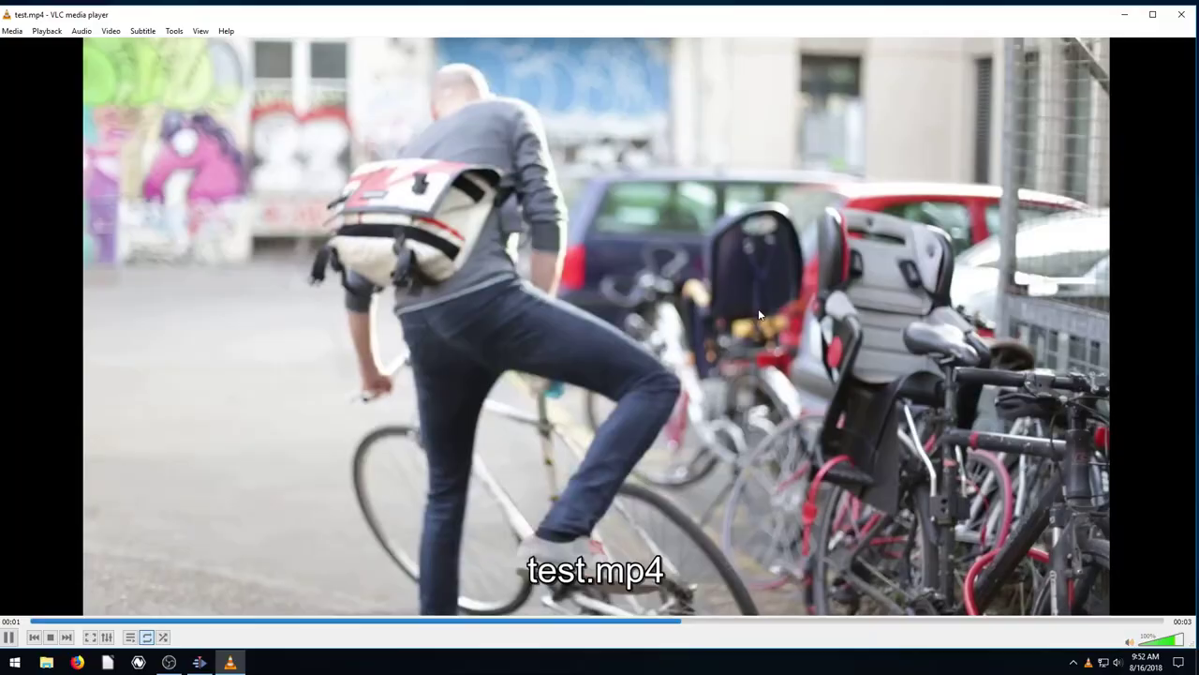
- Close the video player and restore the Kdenlive window showing my_video.kdenlive
key(ctrl+q)
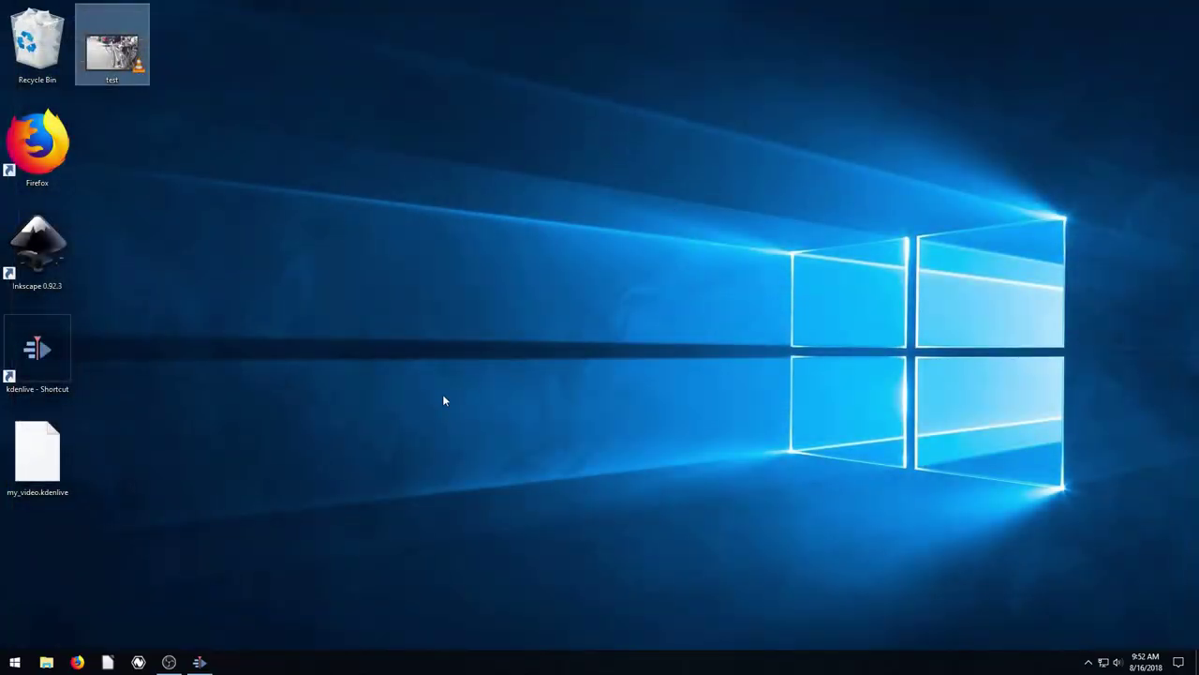
click(200, 662)
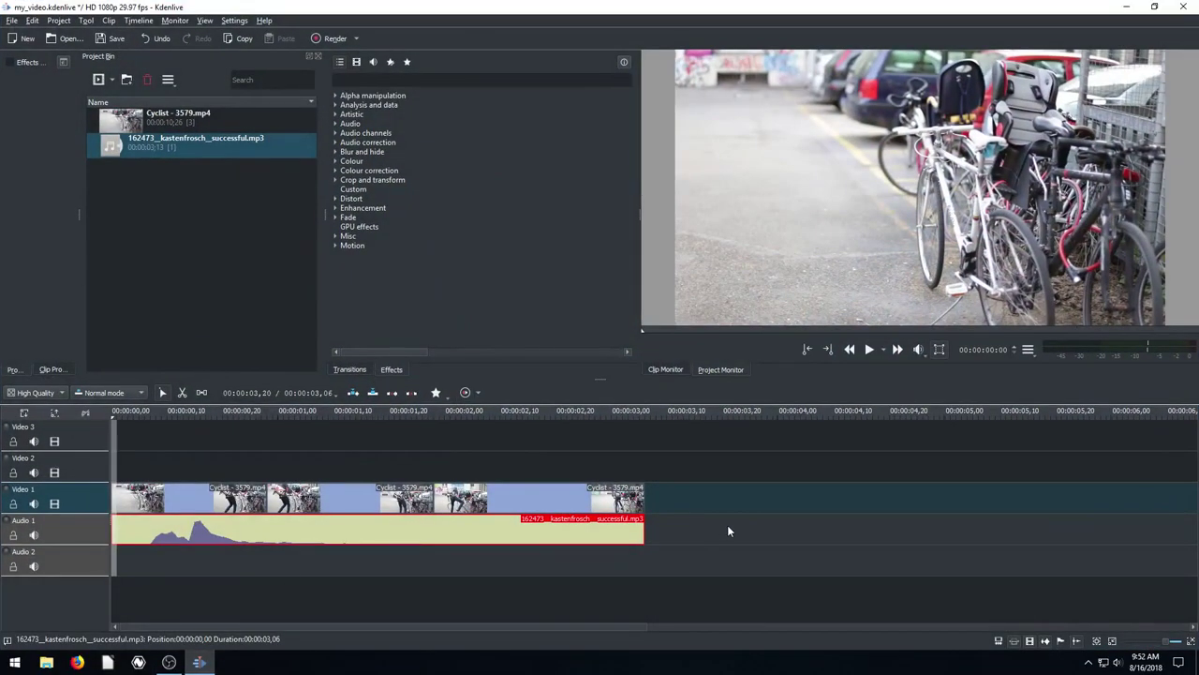